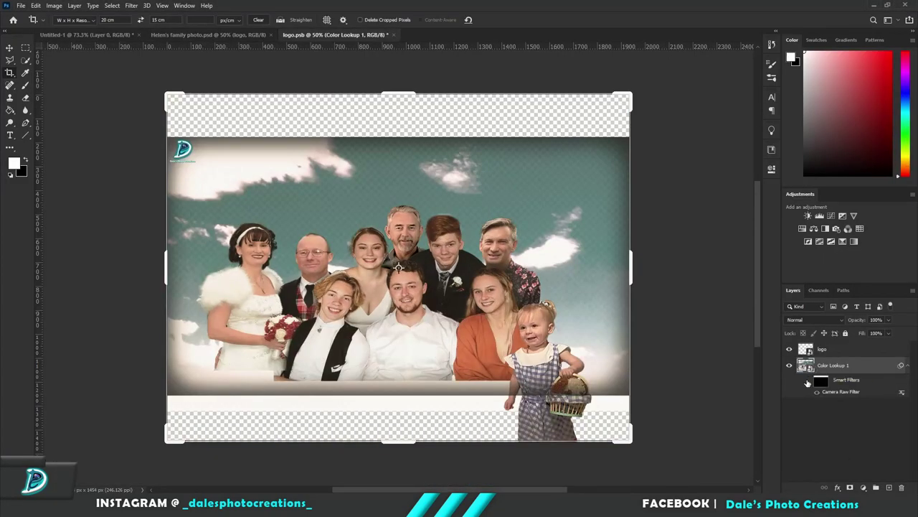
Scale the placed cloudy sky image with Free Transform to cover the whole canvas.
double_click(806, 365)
double_click(813, 416)
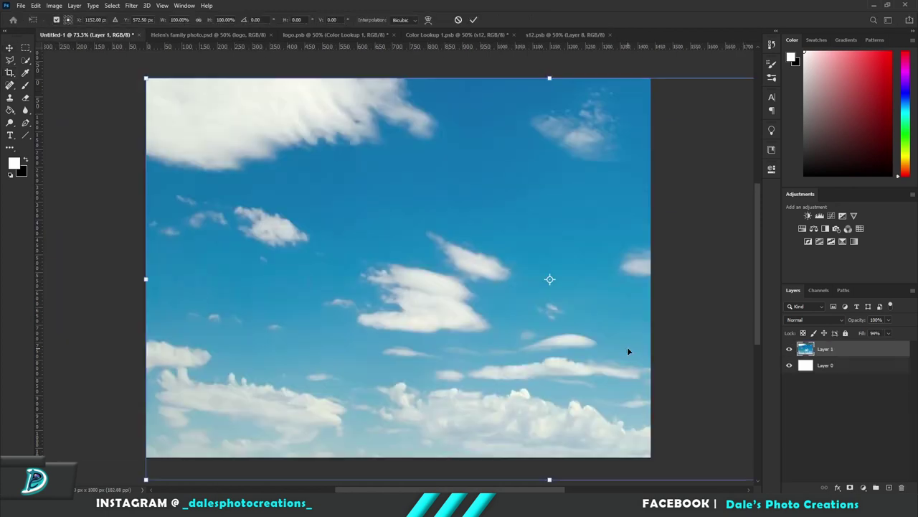
left_click_drag(744, 390, 556, 306)
left_click_drag(240, 306, 180, 459)
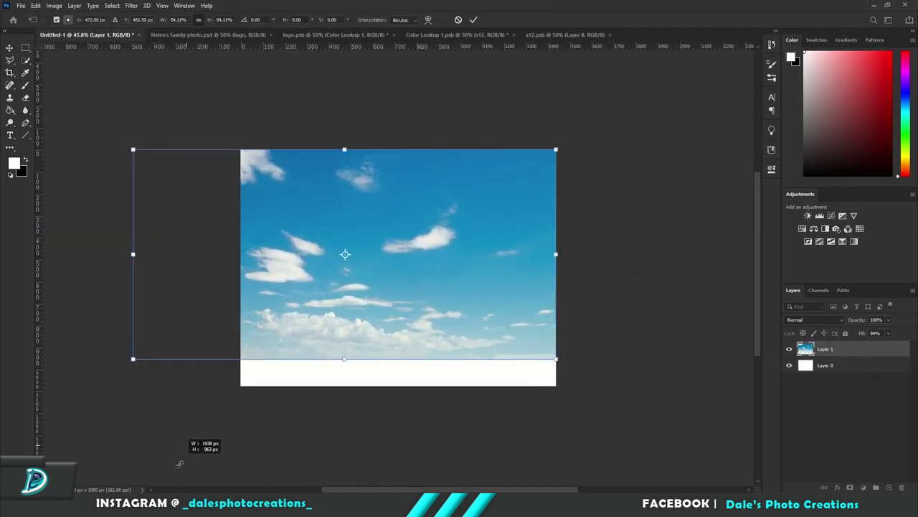
scroll(262, 332, "down", 3)
left_click_drag(263, 332, 183, 259)
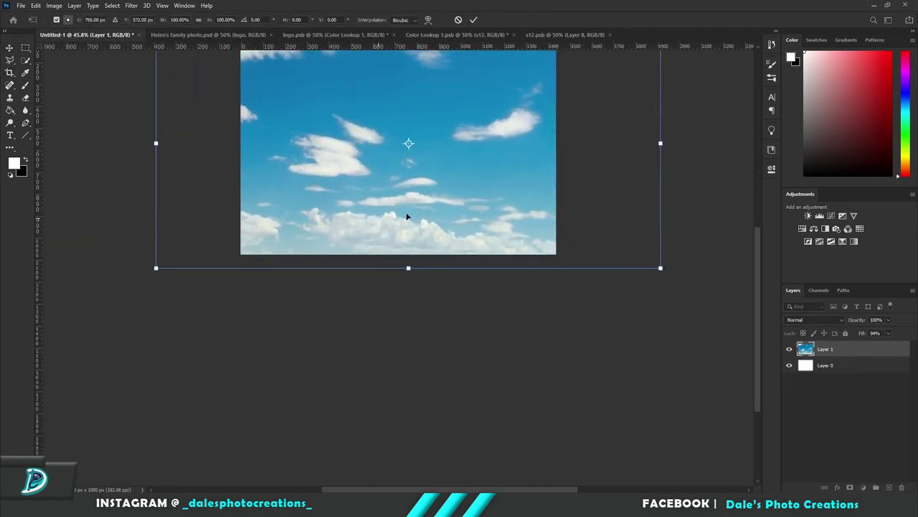
scroll(452, 176, "up", 2)
key("Return")
Delete the blank Layer 0 and set the sky layer's fill to 100%.
left_click(867, 363)
key("Delete")
key("shift+0")
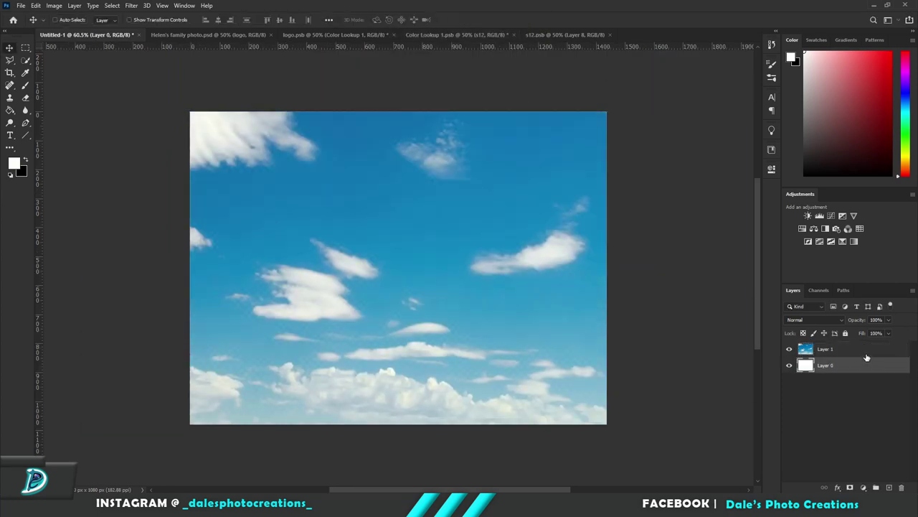
Open the forwarded photo request email in Gmail.
left_click(437, 495)
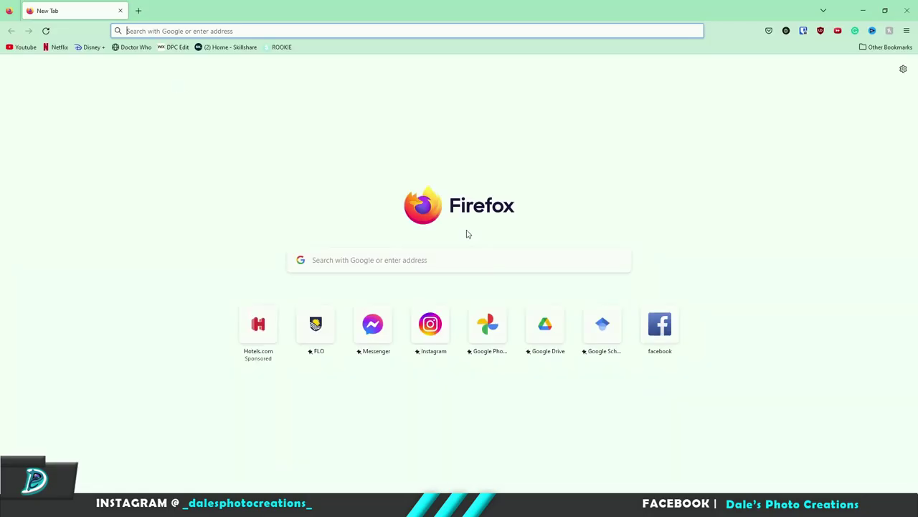
left_click(445, 252)
type("gmail")
left_click(203, 206)
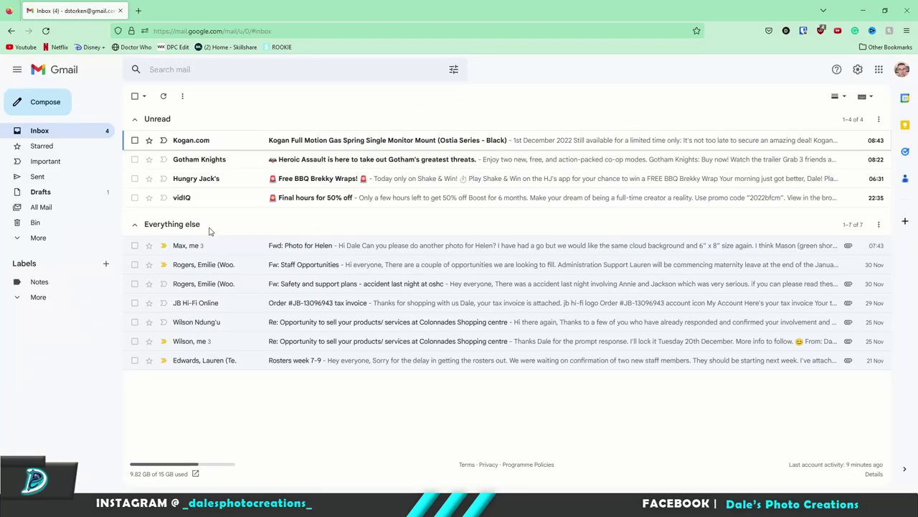
left_click(213, 243)
scroll(208, 287, "down", 3)
Download the photo attachments and place s15, s14, s6 and s1 into the composite.
left_click(272, 350)
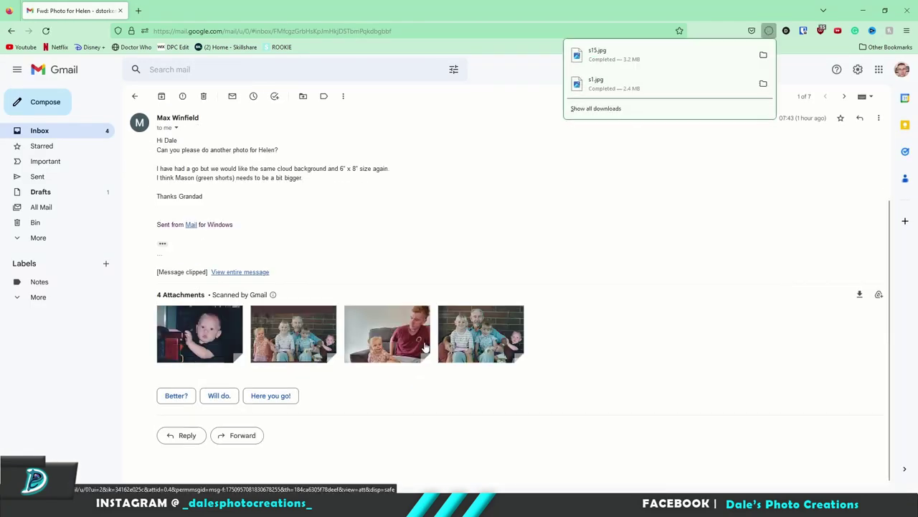
left_click(367, 350)
left_click(461, 351)
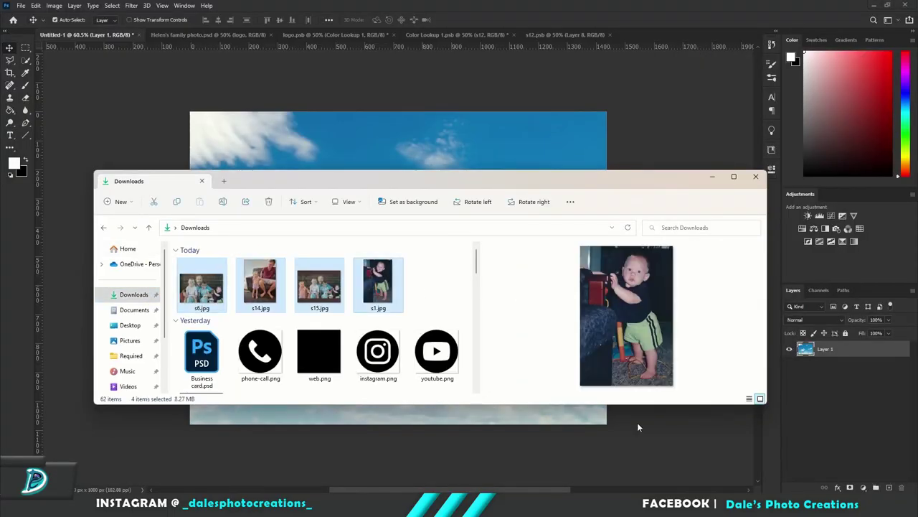
left_click_drag(378, 300, 390, 160)
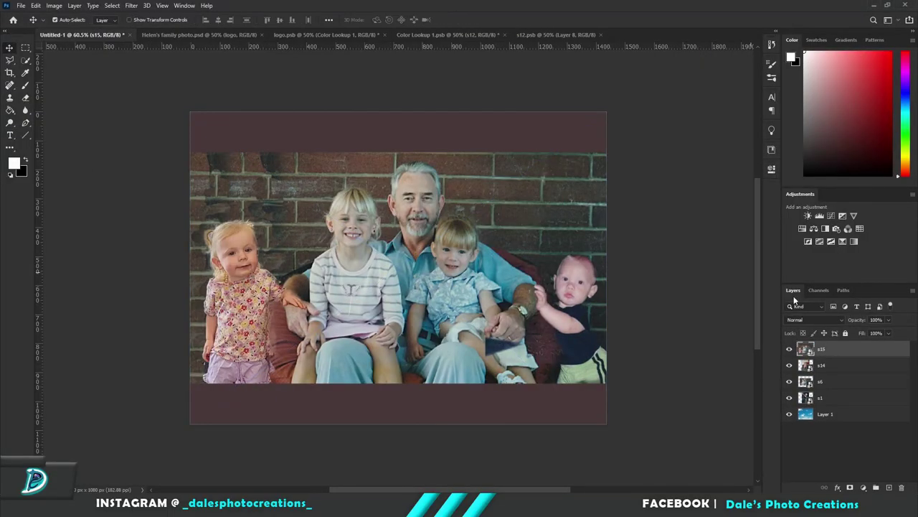
Hide the s15 and s6 layers and Quick Select the baby on s1.
left_click(789, 350)
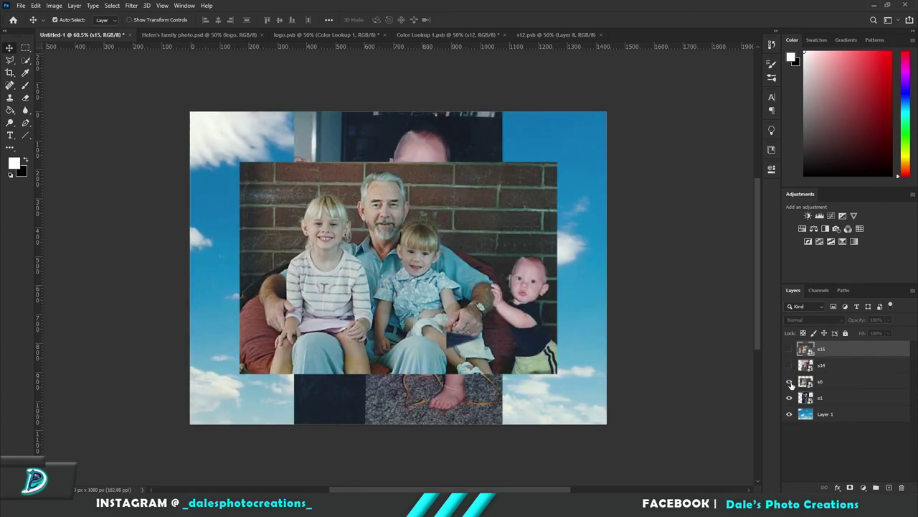
left_click(789, 382)
key("w")
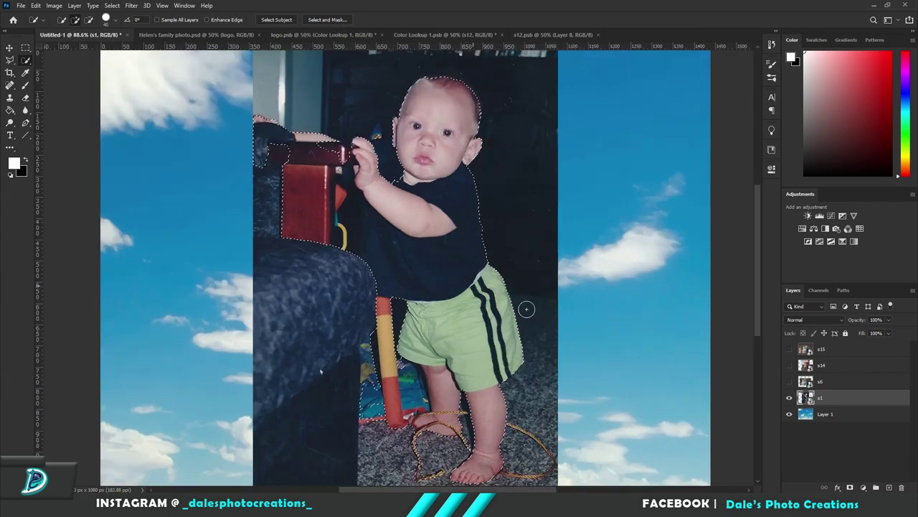
Paint black on s1's mask to hide the red box, strings and dark strip beside the arm.
key("b")
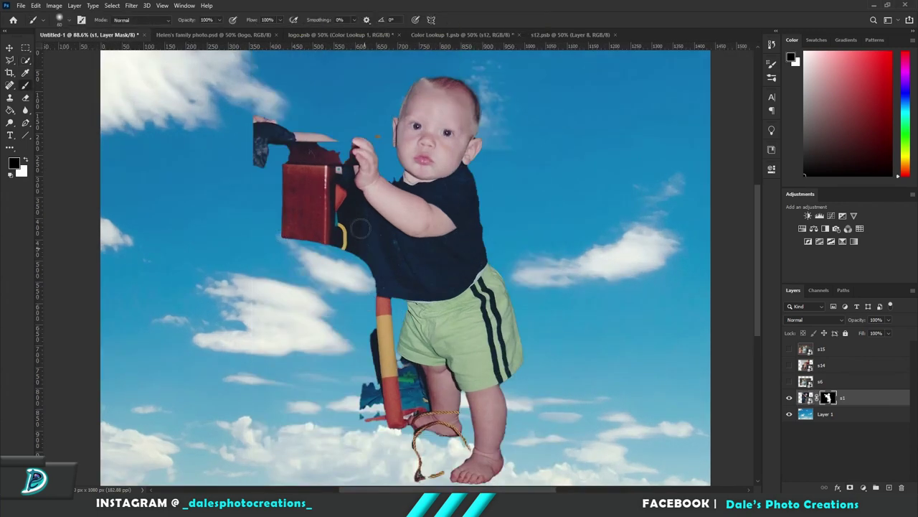
key("x")
mouse_move(271, 135)
left_mouse_down()
mouse_move(264, 171)
mouse_move(323, 237)
left_mouse_up()
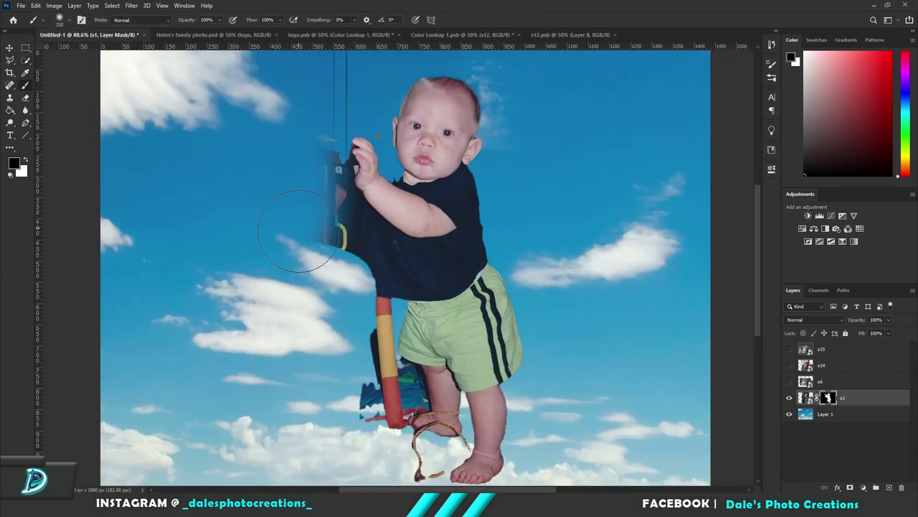
left_click_drag(343, 144, 327, 92)
key("ctrl+minus")
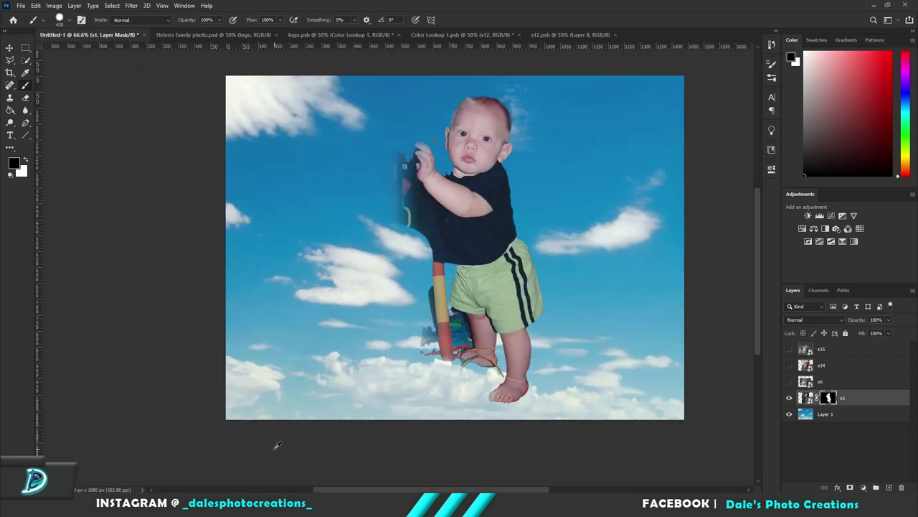
scroll(344, 359, "up", 3)
left_click_drag(344, 359, 343, 365)
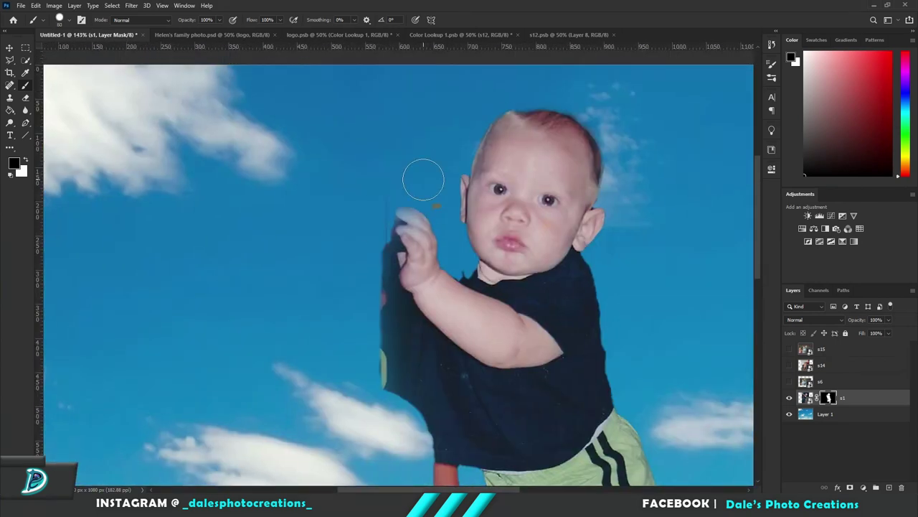
left_click_drag(371, 231, 381, 376)
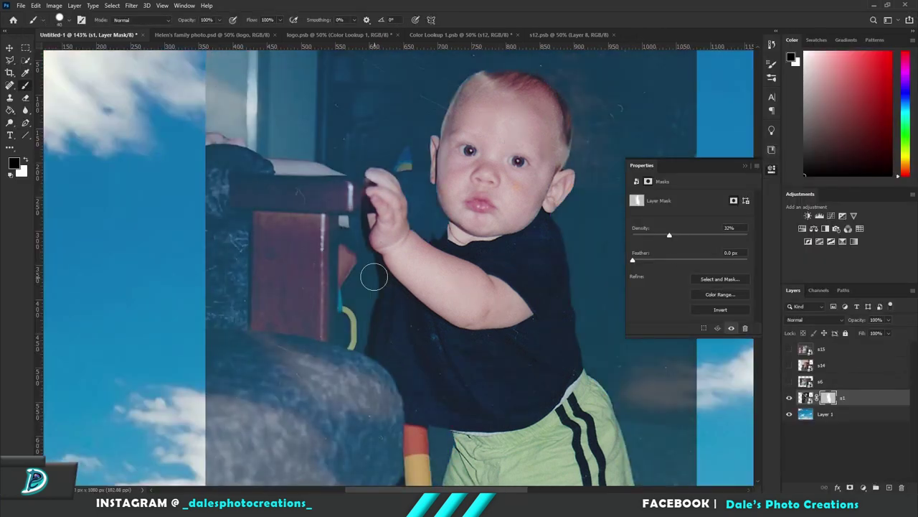
Mask the strip beside the baby's arm and inspect the legs, feet and rope.
scroll(373, 276, "up", 1)
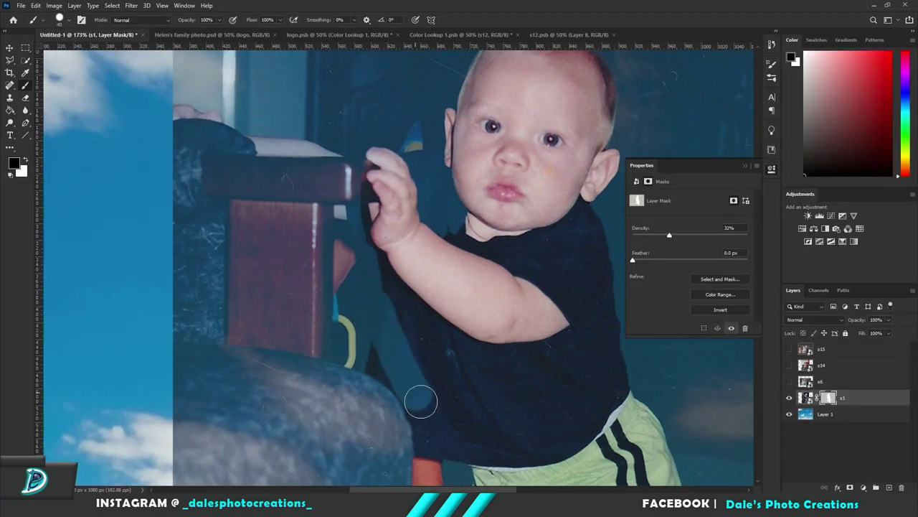
key("x")
left_click_drag(382, 308, 372, 272)
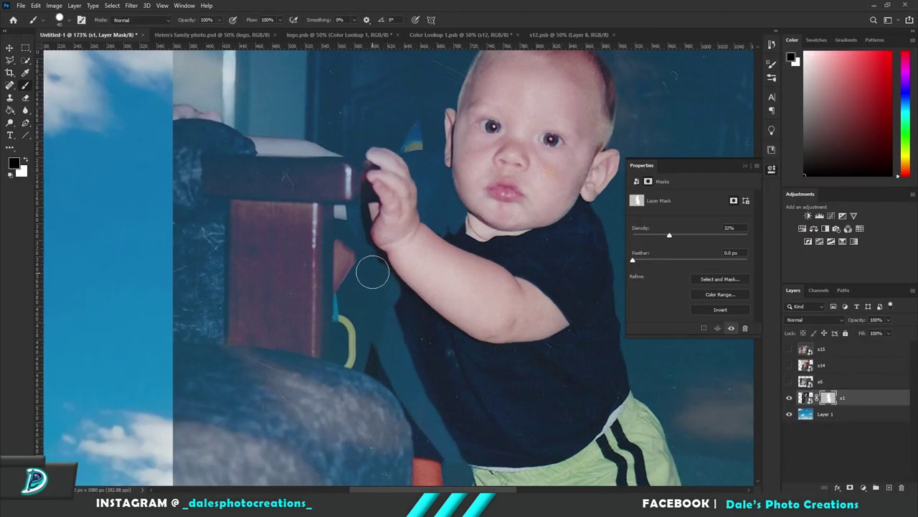
left_click_drag(453, 460, 387, 323)
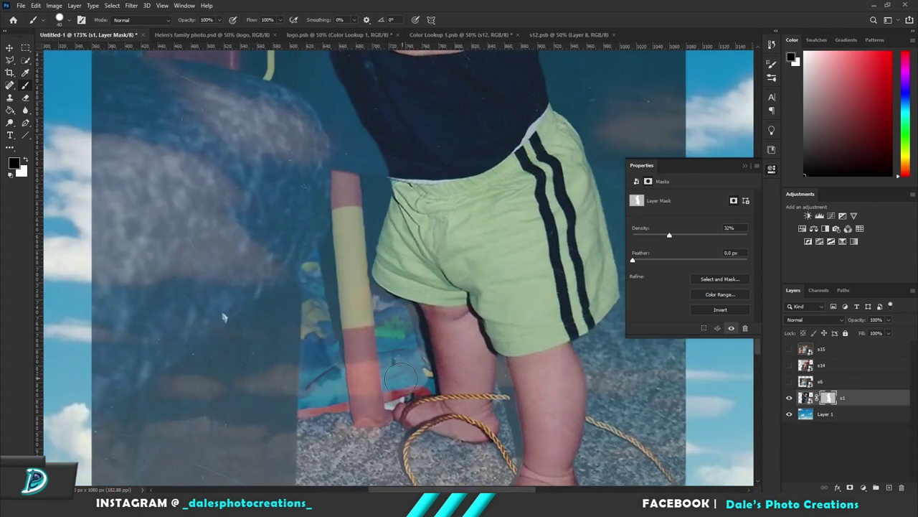
left_click_drag(407, 445, 375, 322)
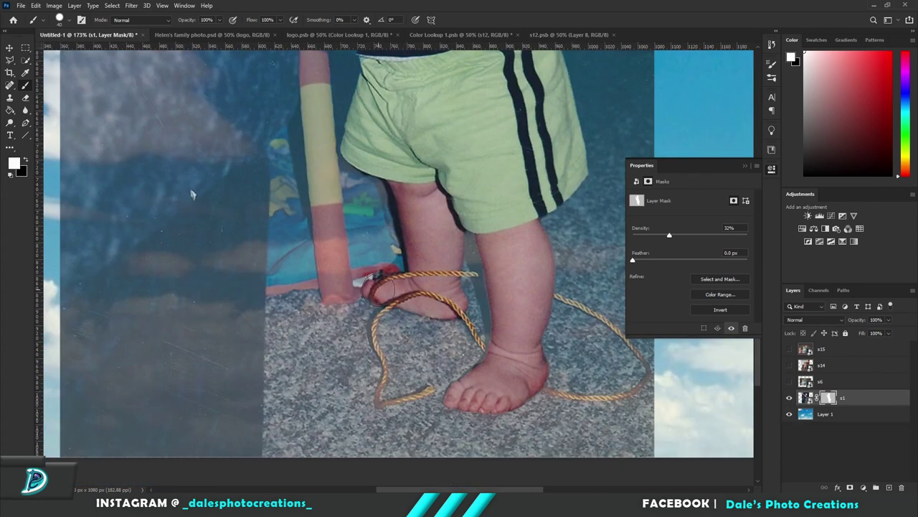
left_click_drag(191, 194, 429, 371)
Clean up s1's mask edges around the baby's wrist, legs and feet.
key("x")
scroll(425, 364, "up", 3)
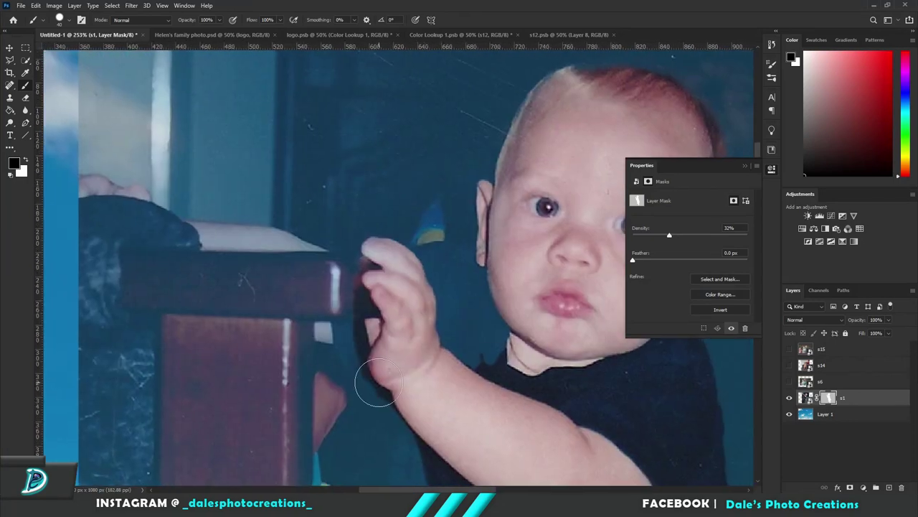
scroll(463, 212, "up", 1)
scroll(409, 266, "up", 5)
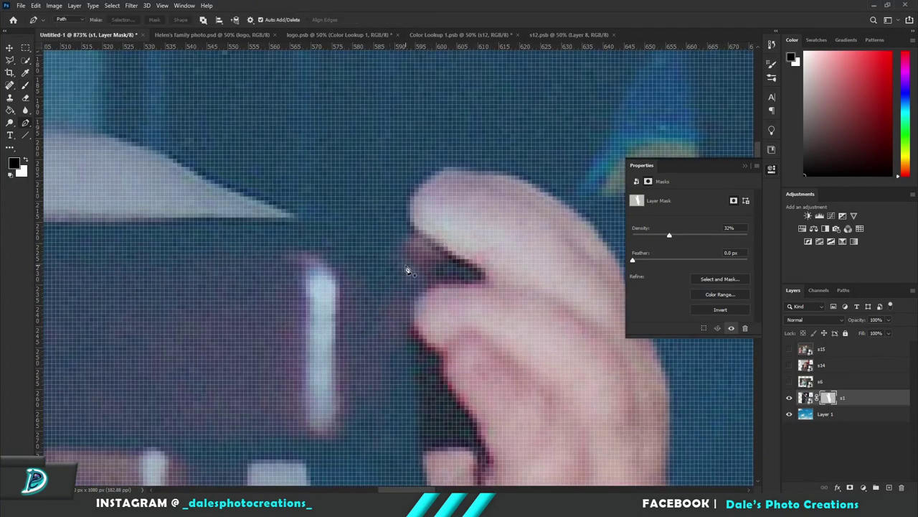
mouse_move(459, 430)
left_mouse_down()
mouse_move(368, 364)
mouse_move(344, 266)
left_mouse_up()
scroll(398, 340, "down", 2)
scroll(493, 369, "down", 3)
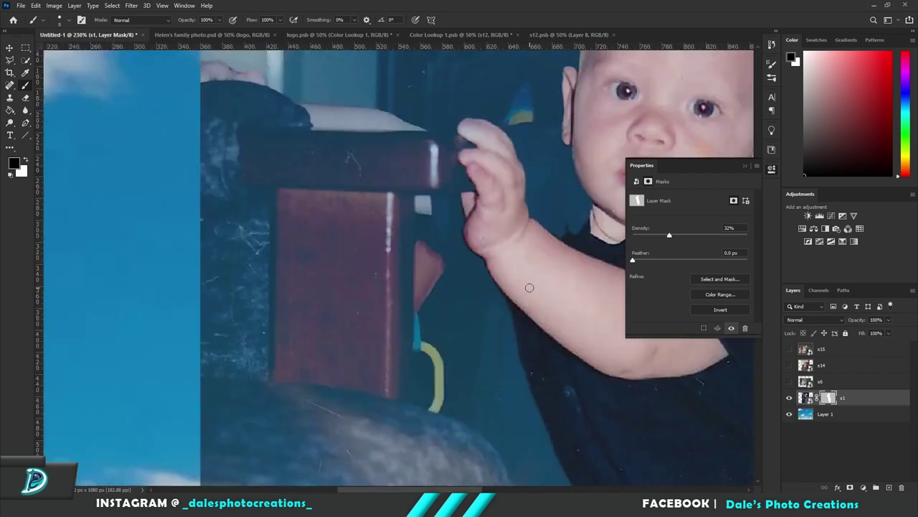
scroll(529, 287, "down", 2)
scroll(401, 401, "down", 1)
scroll(450, 302, "up", 5)
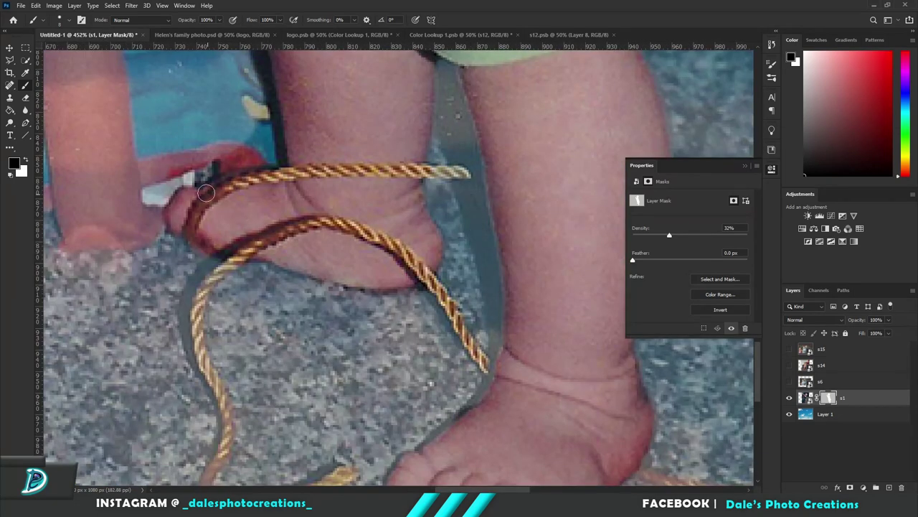
scroll(230, 129, "up", 5)
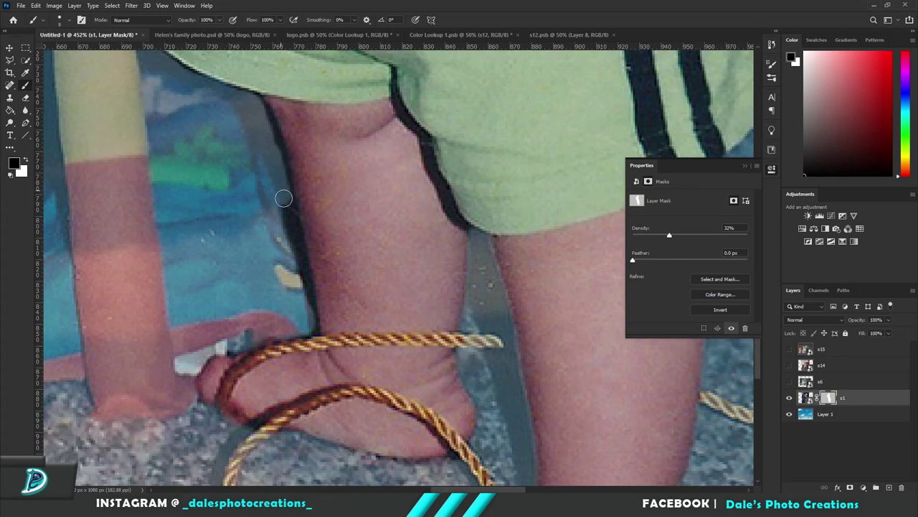
scroll(308, 143, "up", 1)
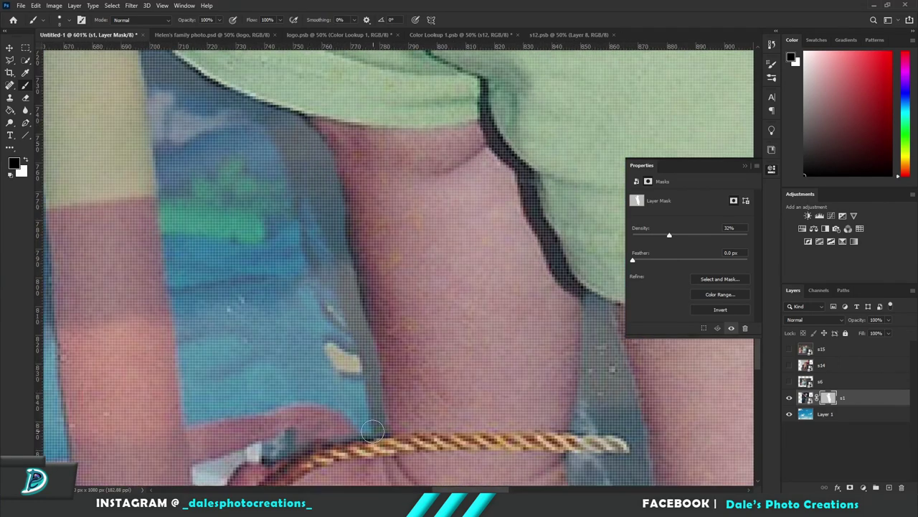
scroll(444, 301, "up", 5)
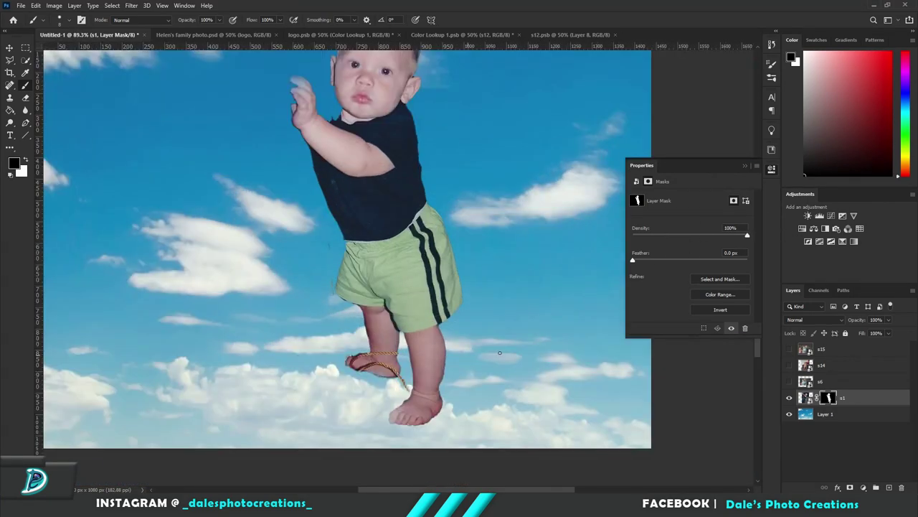
scroll(225, 187, "up", 2)
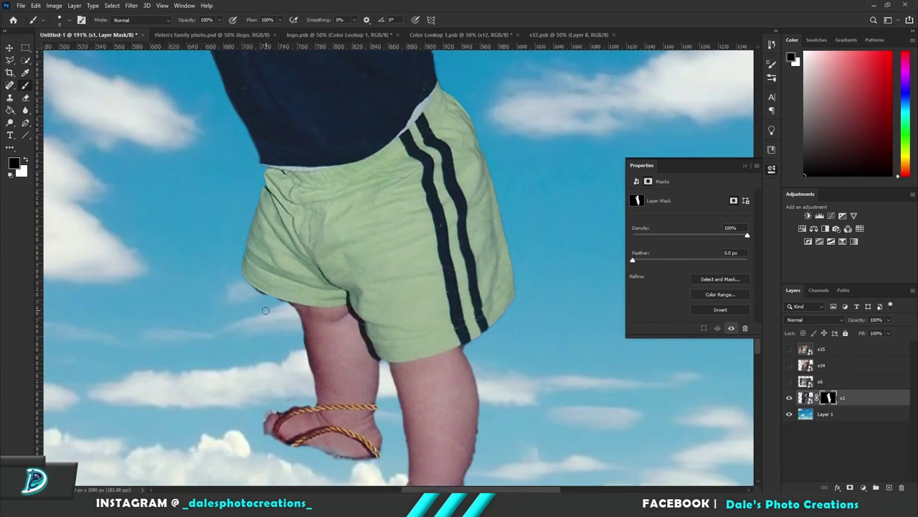
scroll(251, 278, "up", 2)
scroll(240, 273, "down", 3)
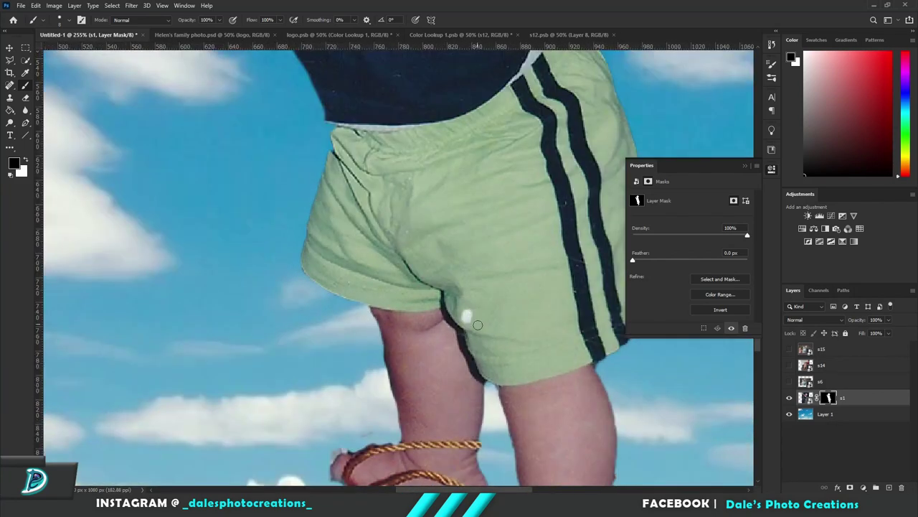
scroll(359, 287, "down", 3)
key("x")
scroll(499, 395, "up", 4)
scroll(500, 395, "down", 5)
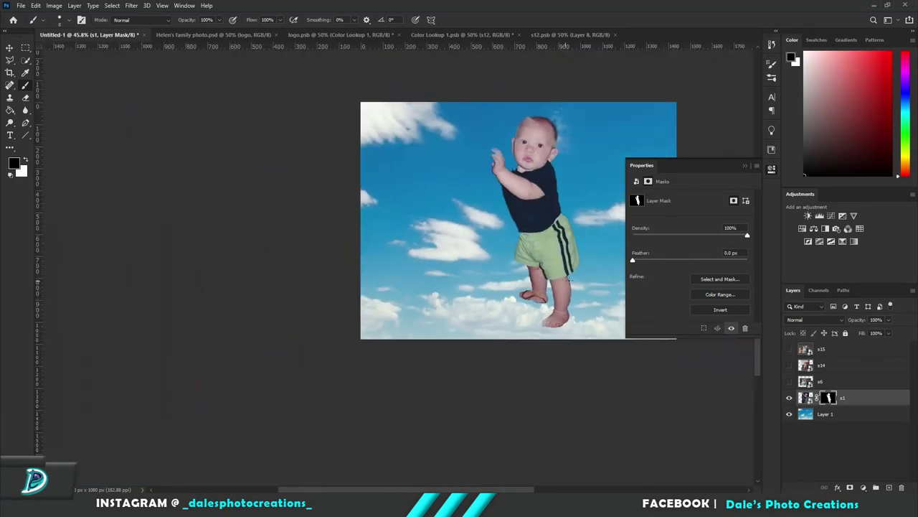
Hide the cut-out baby layer s1 and show the s6 grandfather-and-children photo.
left_click(790, 396)
scroll(430, 272, "up", 3)
left_click(790, 381)
Use Select Subject on s6 and mask out its brick wall so sky shows around the family.
scroll(506, 267, "up", 1)
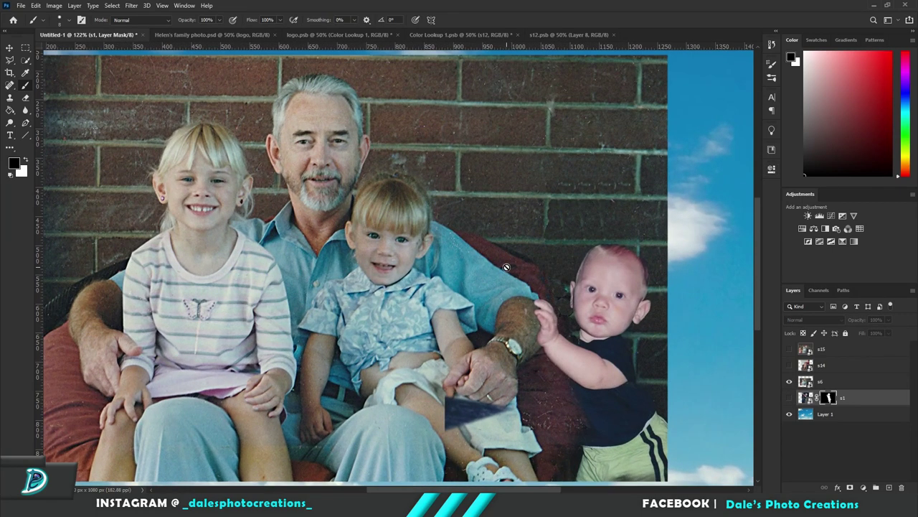
key("w")
key("alt+bracketright")
left_click(277, 21)
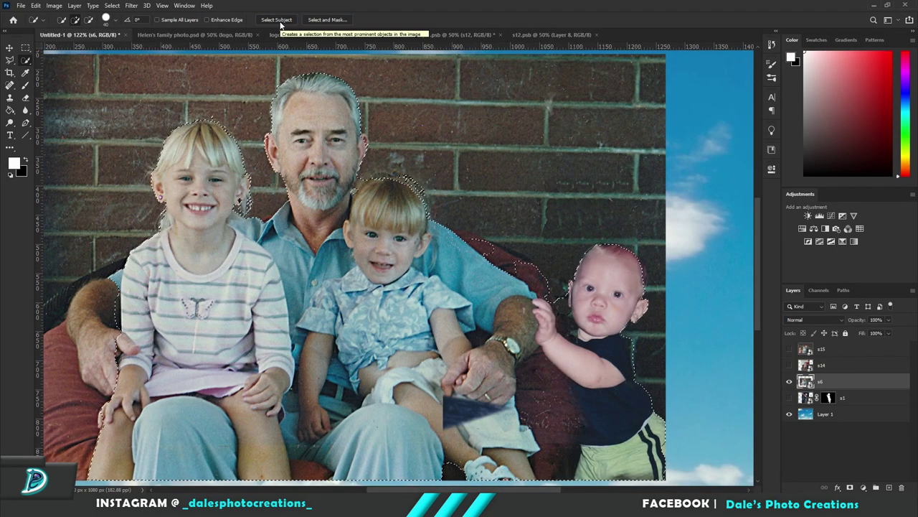
scroll(431, 273, "down", 2)
scroll(574, 287, "up", 3)
left_click(789, 349)
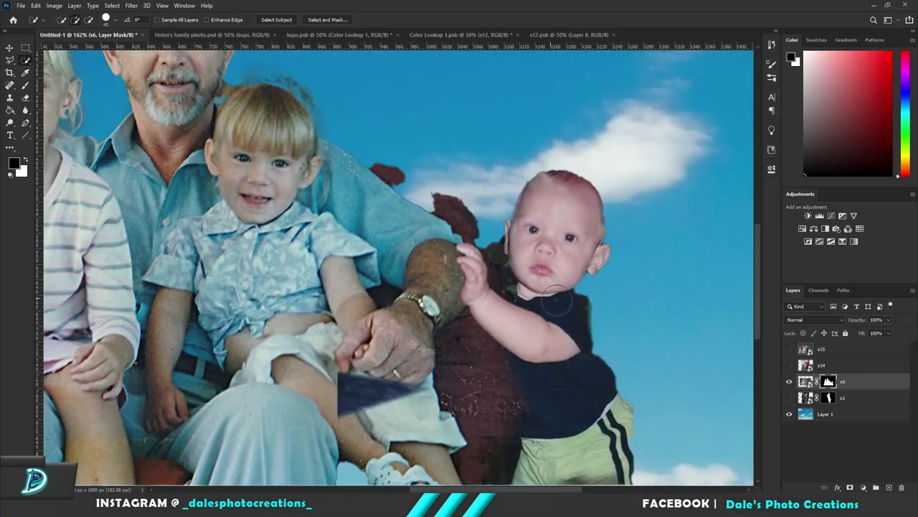
scroll(574, 287, "up", 3)
key("b")
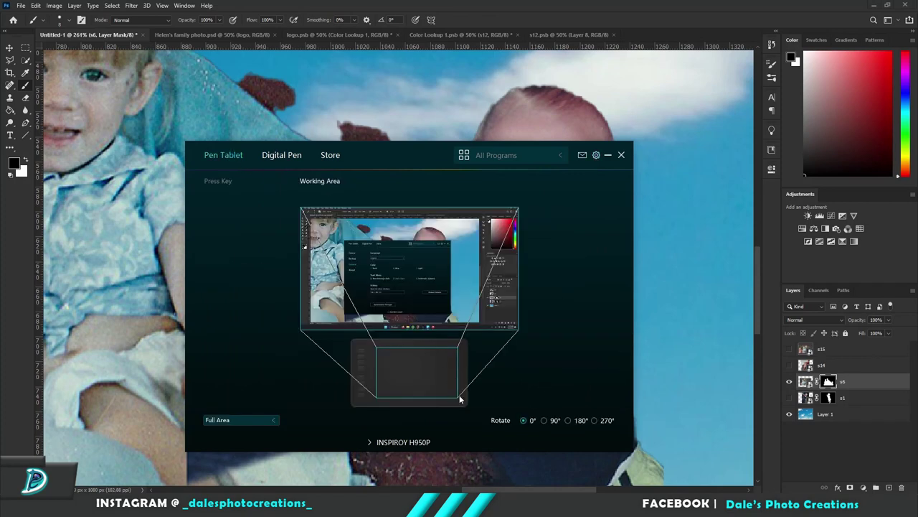
left_click_drag(460, 399, 450, 369)
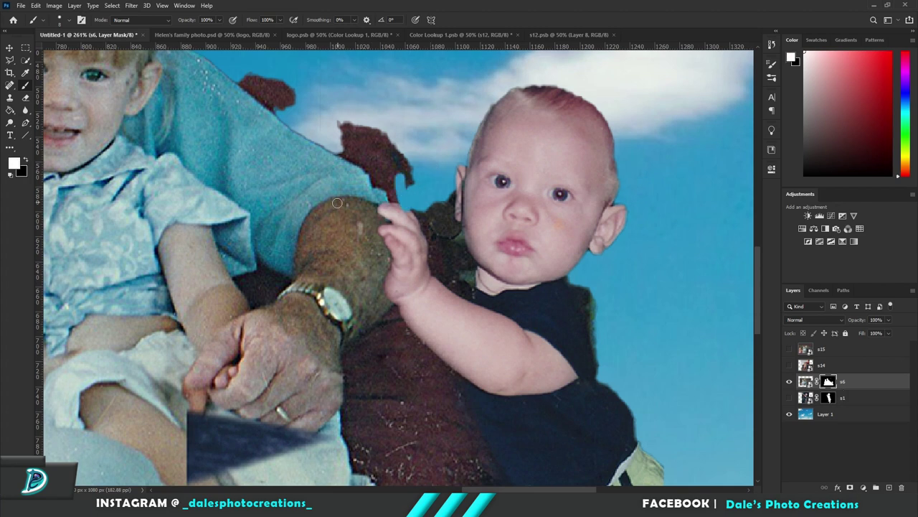
Paint out the baby on the right of s6's mask, restoring the chair edge and hand.
key("x")
scroll(550, 245, "down", 2)
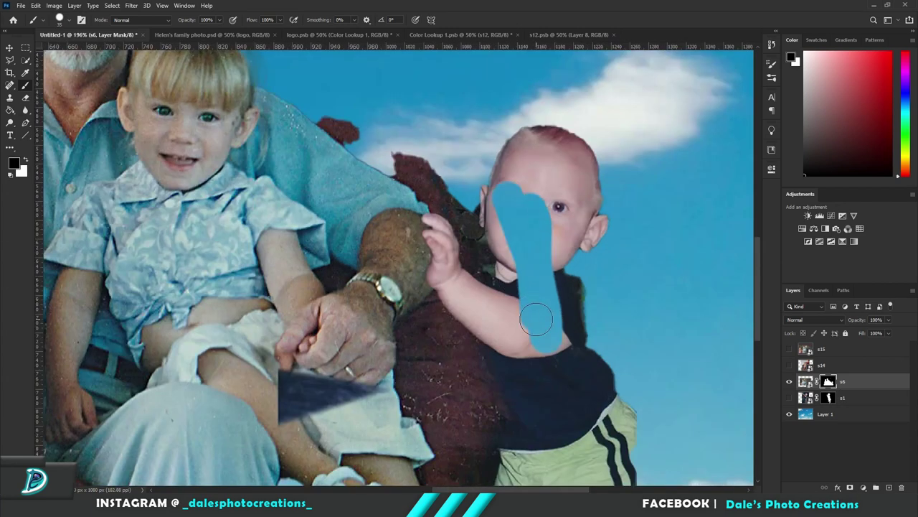
mouse_move(513, 190)
left_mouse_down()
mouse_move(507, 350)
mouse_move(588, 359)
left_mouse_up()
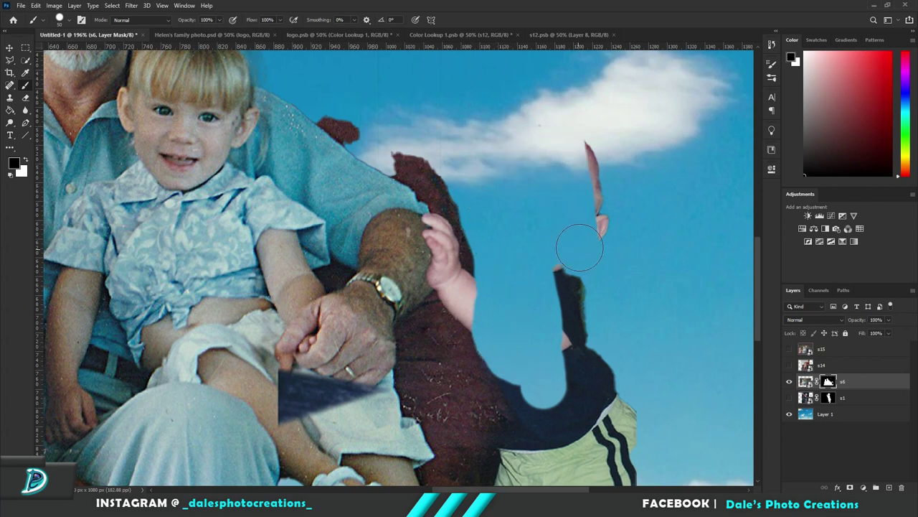
scroll(579, 232, "down", 5)
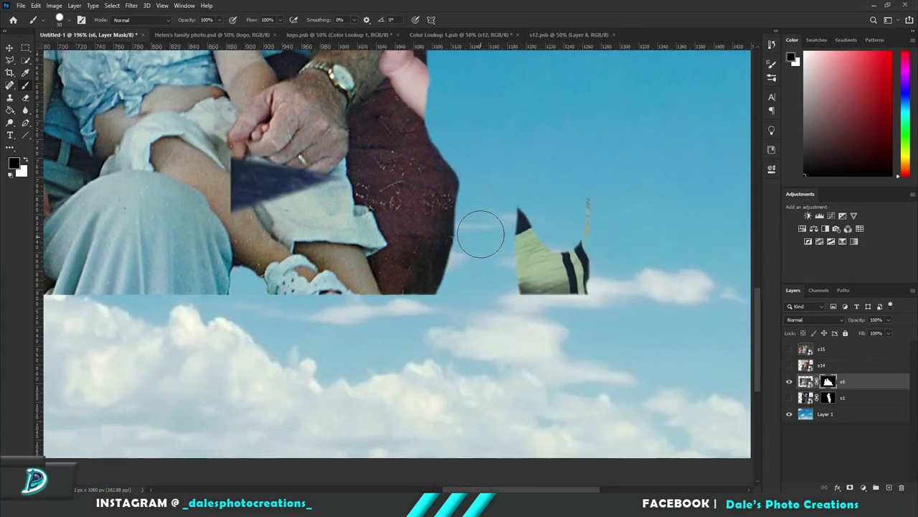
scroll(480, 232, "down", 2)
scroll(652, 396, "up", 3)
left_click_drag(458, 213, 574, 279)
Hide the brown hair behind the child's head and touch up hair edges on the mask.
key("x")
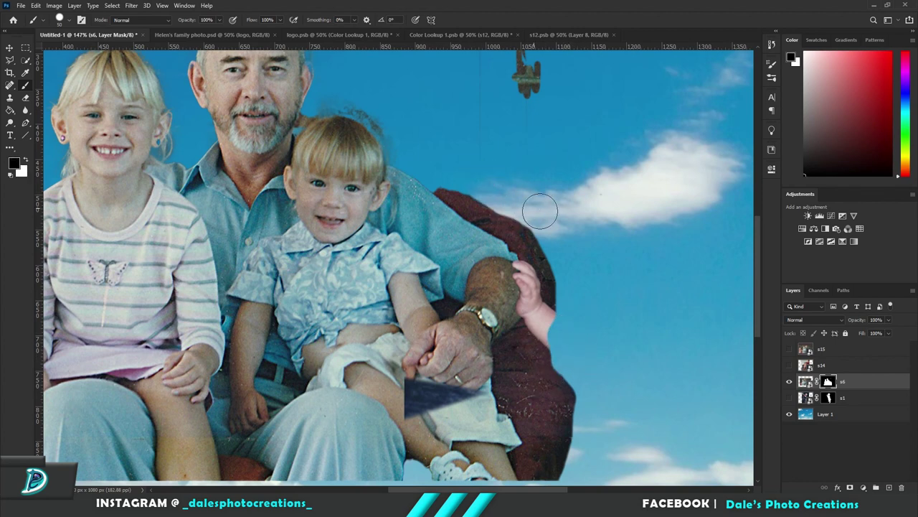
scroll(540, 210, "down", 3)
scroll(531, 179, "up", 4)
scroll(524, 158, "down", 1)
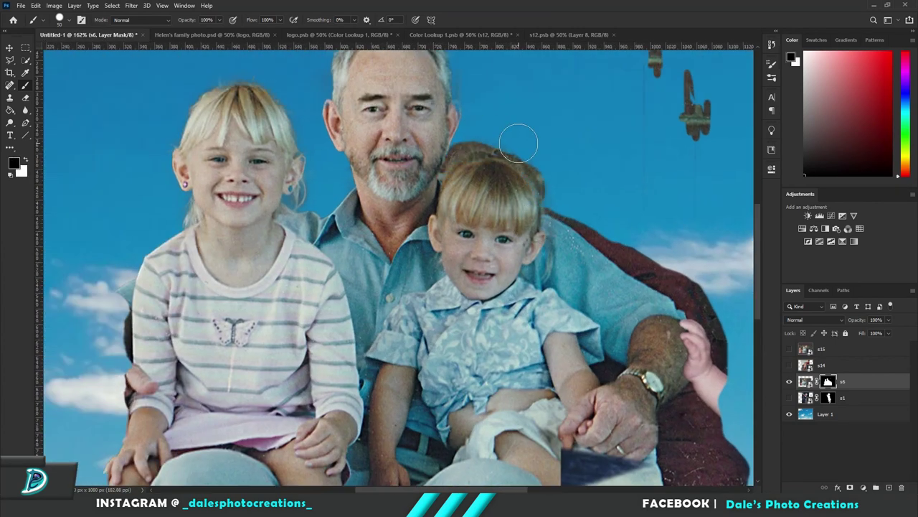
left_click_drag(518, 143, 554, 190)
scroll(431, 125, "down", 2)
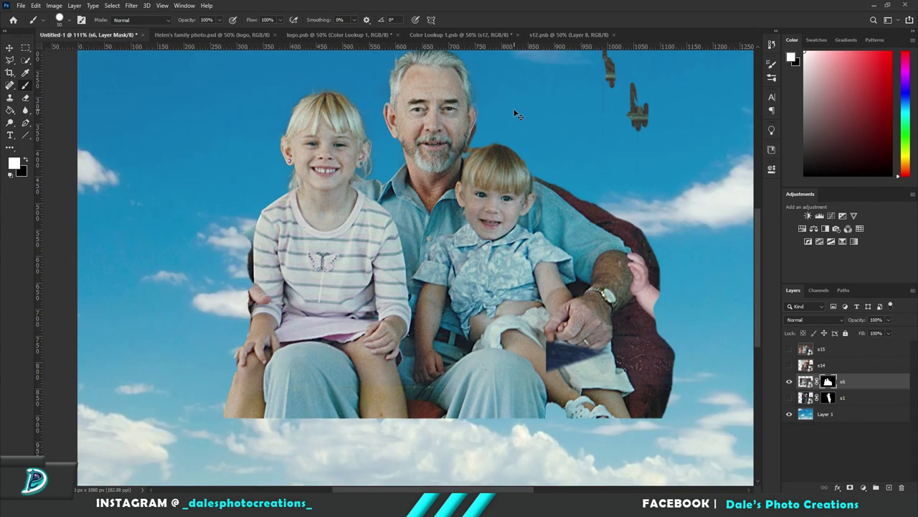
scroll(514, 110, "down", 2)
scroll(531, 94, "up", 2)
key("x")
scroll(503, 222, "up", 3)
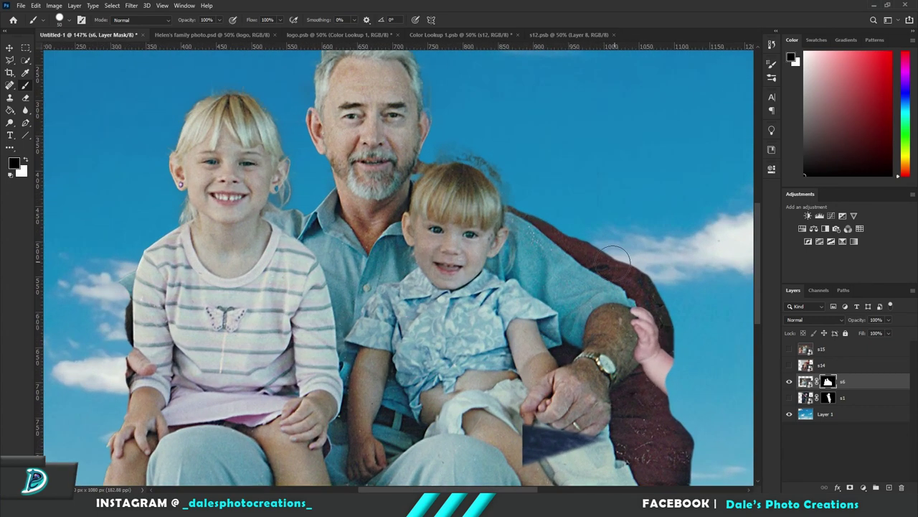
key("x")
scroll(609, 228, "up", 3)
scroll(609, 228, "down", 3)
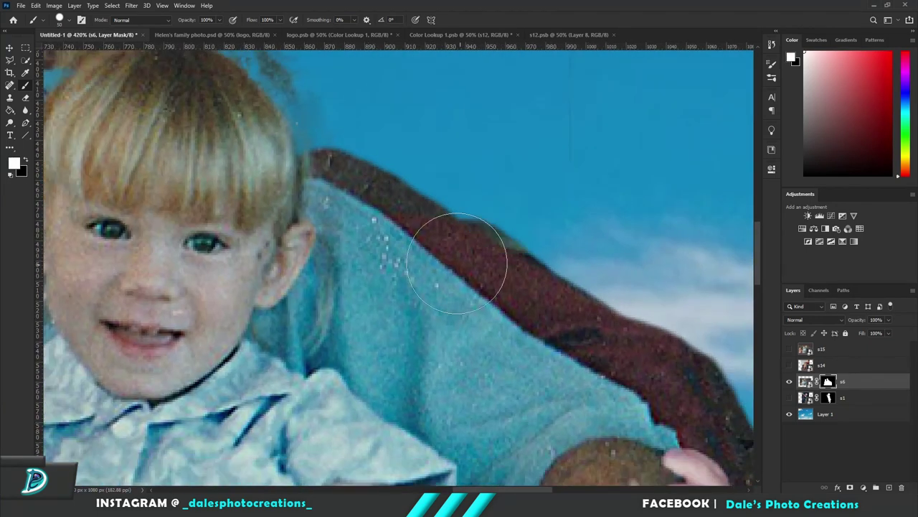
scroll(595, 328, "up", 3)
key("x")
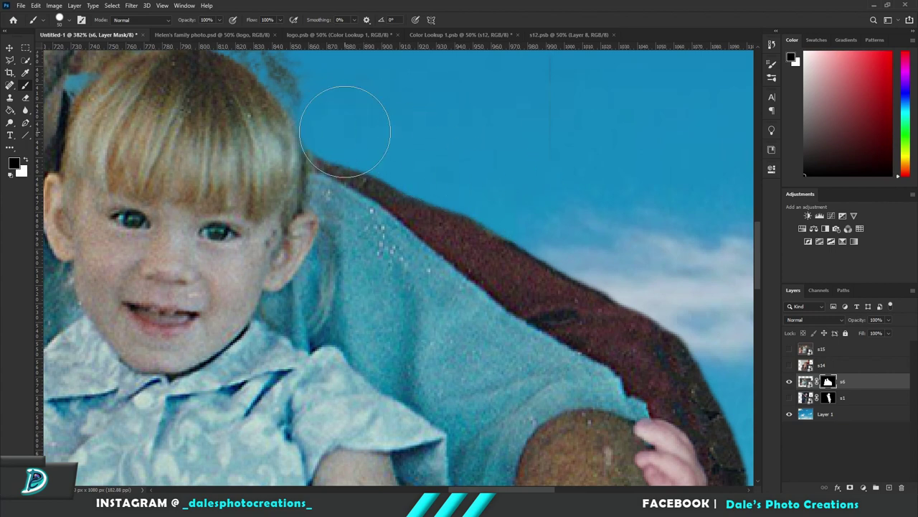
key("x")
scroll(345, 131, "down", 2)
scroll(302, 244, "down", 2)
scroll(253, 350, "up", 2)
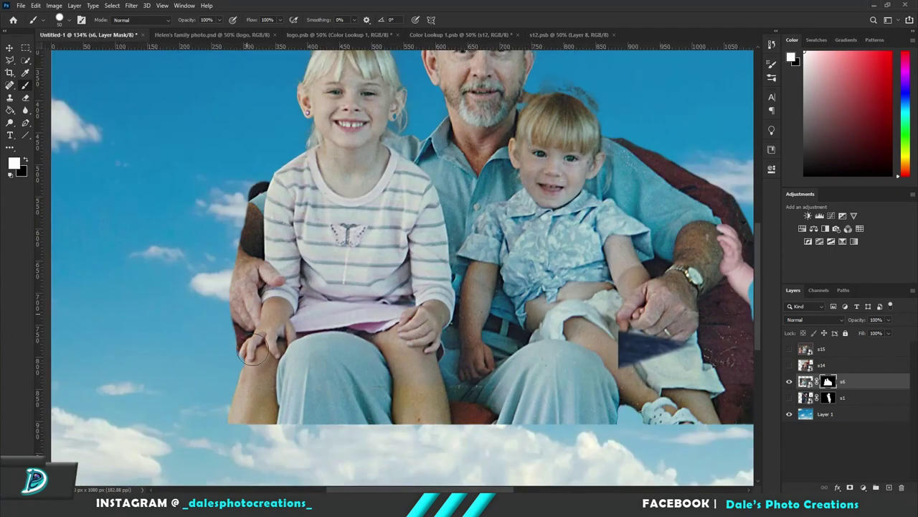
Lower the mask density to 27% and hide leftover background beside the girl's shoulder.
left_click(772, 170)
left_click_drag(739, 235, 662, 234)
key("x")
scroll(226, 148, "up", 3)
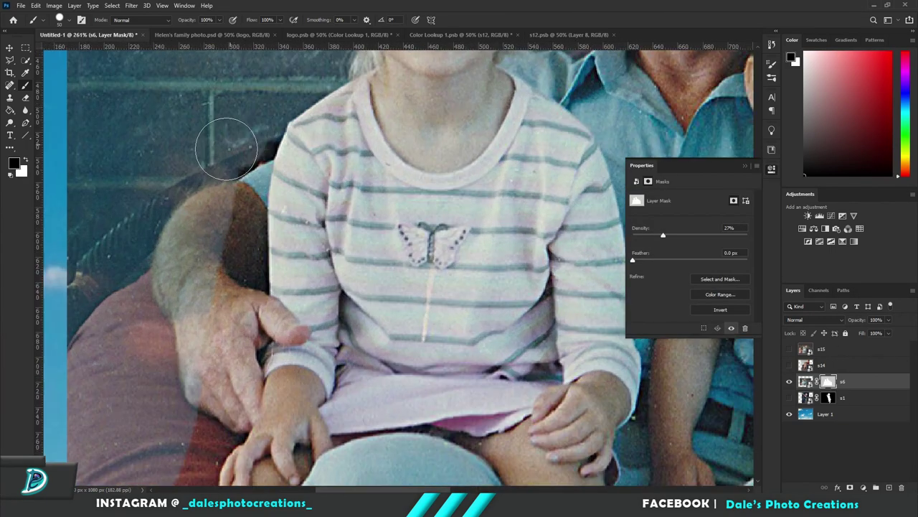
mouse_move(229, 237)
left_mouse_down()
mouse_move(107, 431)
mouse_move(115, 344)
mouse_move(186, 288)
mouse_move(143, 258)
mouse_move(186, 194)
mouse_move(244, 187)
left_mouse_up()
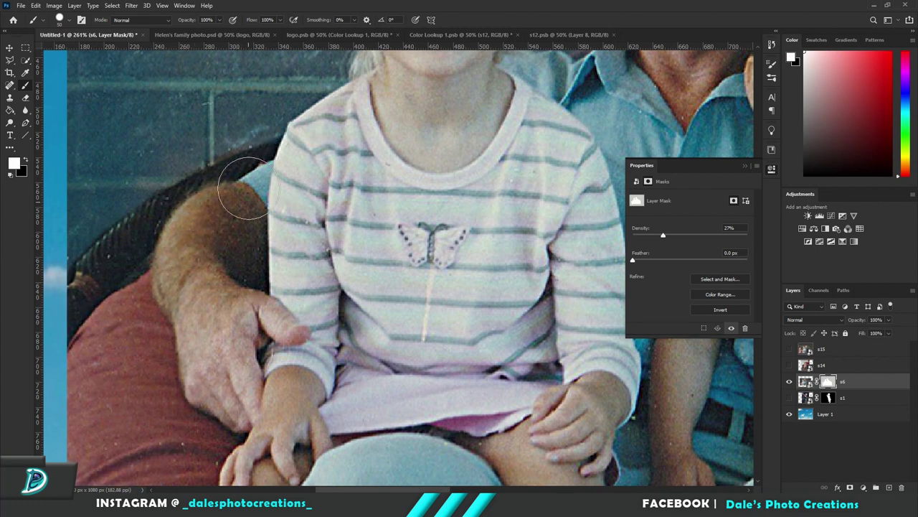
scroll(332, 226, "down", 3)
key("x")
scroll(332, 226, "down", 2)
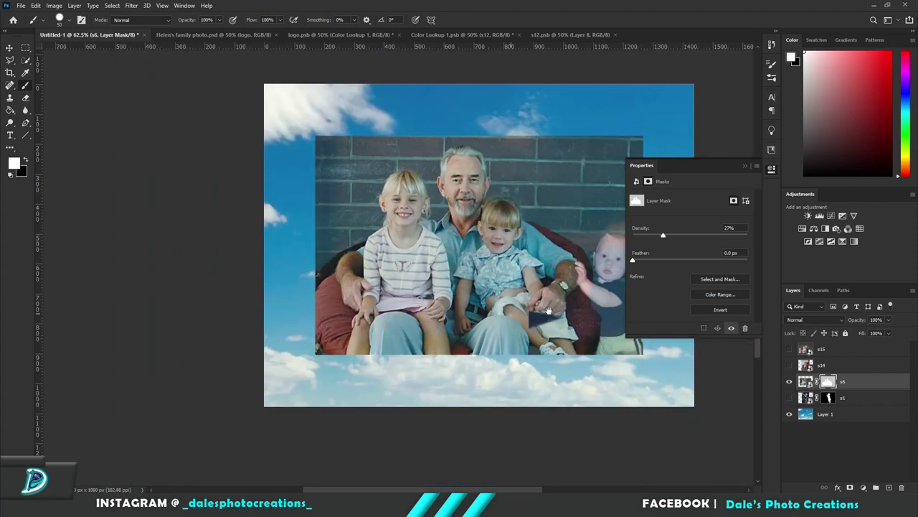
scroll(512, 315, "up", 3)
scroll(393, 450, "up", 1)
scroll(393, 450, "up", 2)
scroll(359, 239, "up", 2)
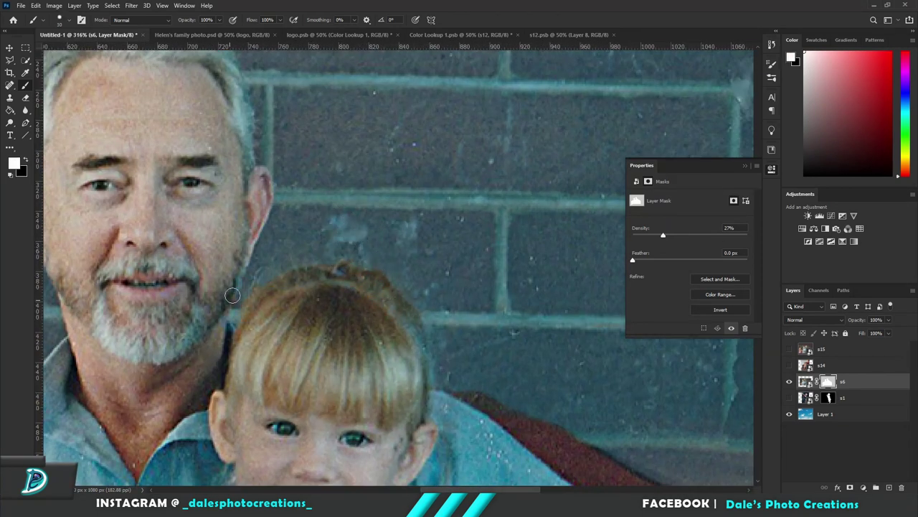
scroll(405, 319, "down", 3)
scroll(234, 255, "up", 3)
key("x")
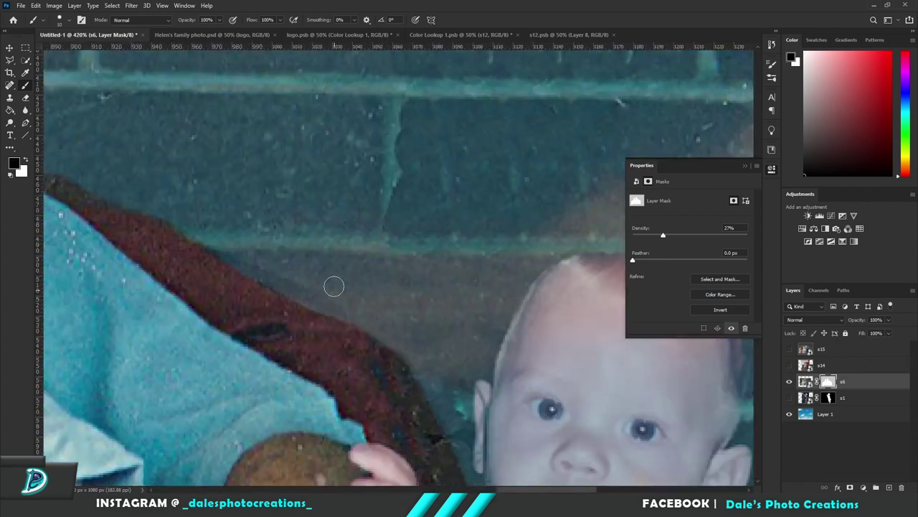
scroll(333, 286, "down", 3)
scroll(265, 245, "down", 1)
Restore mask density to 100% and trace the armchair edge beside the baby's hand with the Pen.
left_click(747, 235)
scroll(287, 251, "up", 2)
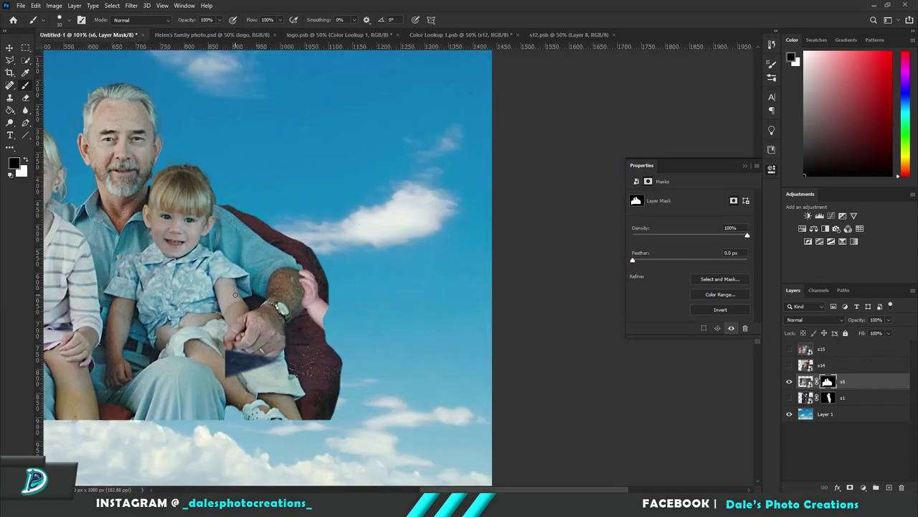
key("p")
scroll(289, 264, "up", 2)
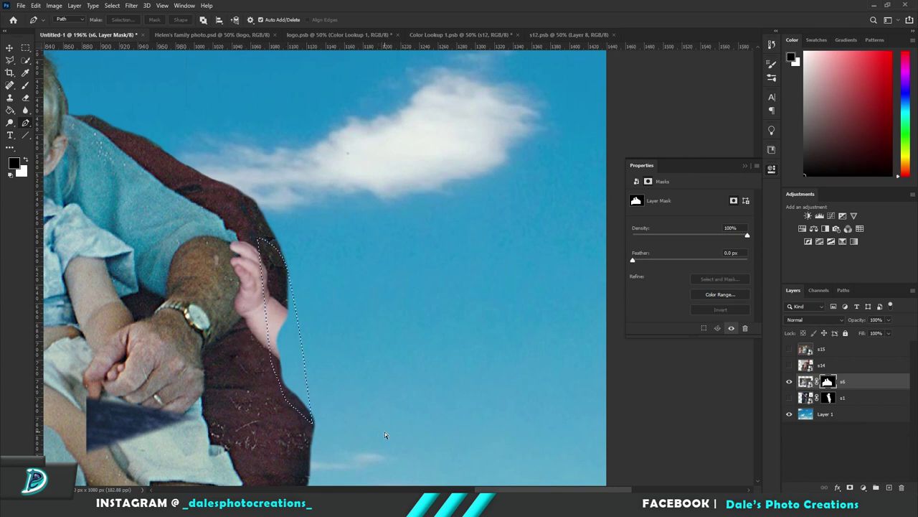
Clone Stamp sky over the armchair edge on s6's pixels, sampling Current Layer.
key("s")
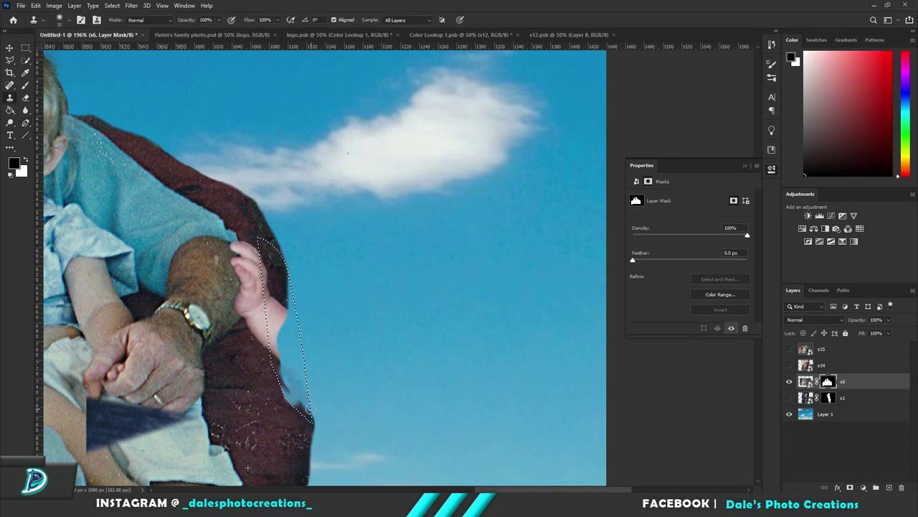
key("ctrl+2")
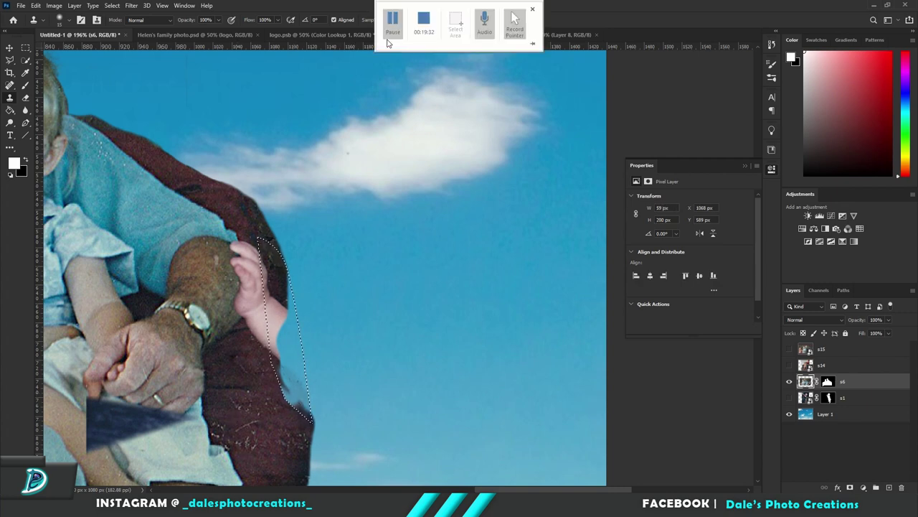
left_click(406, 19)
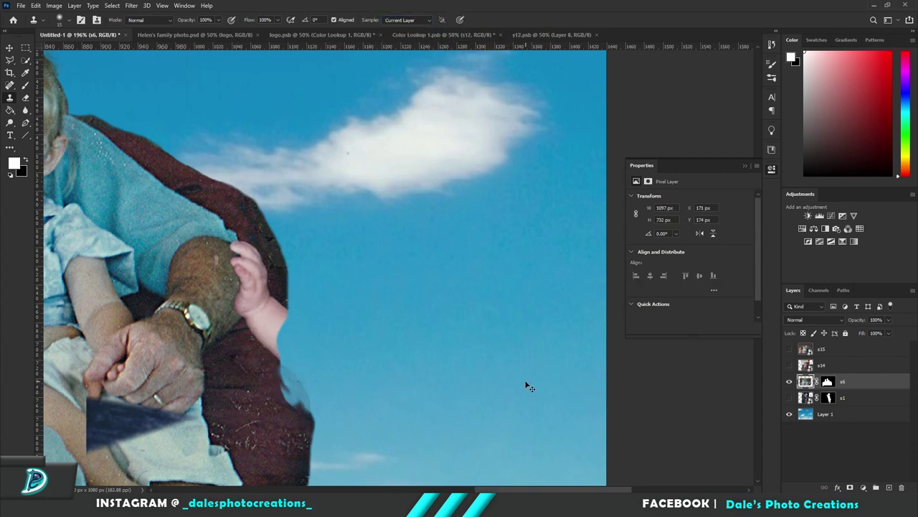
Fit the image on screen, hide s6 and show the s14 man-and-toddler photo.
key("ctrl+0")
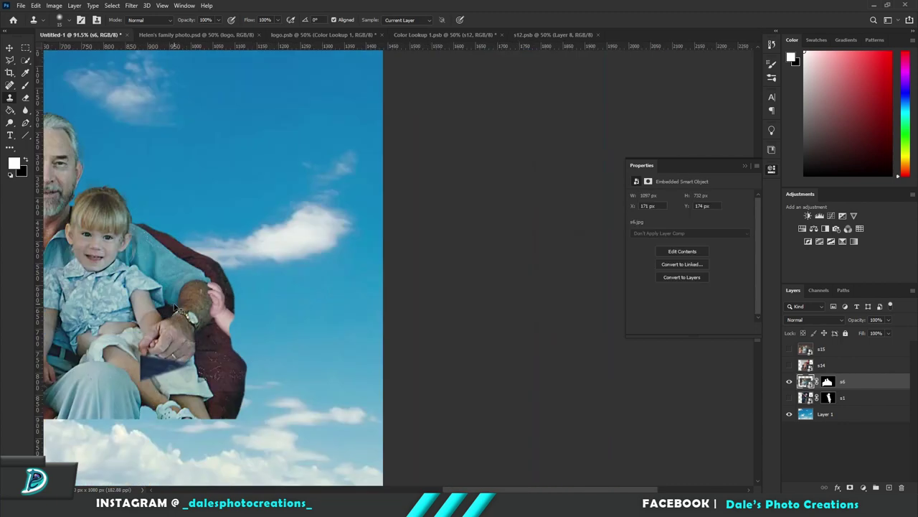
left_click(789, 381)
left_click(789, 365)
Auto-select both people in the photo with the Quick Selection tool's subject selection.
key("w")
key("alt+bracketright")
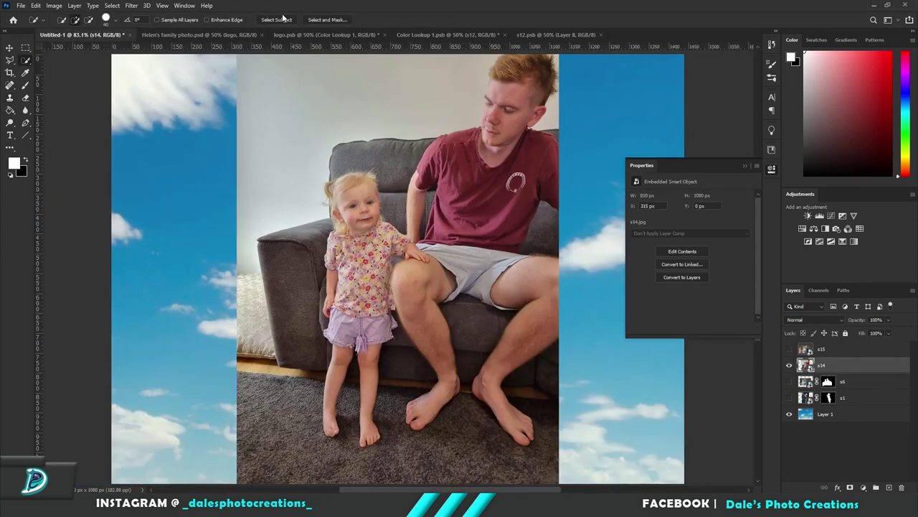
left_click(276, 20)
scroll(420, 127, "up", 5)
scroll(410, 304, "up", 5)
Trace a pen path along the girl's shoulder, hand and the bottom of her fingers.
key("p")
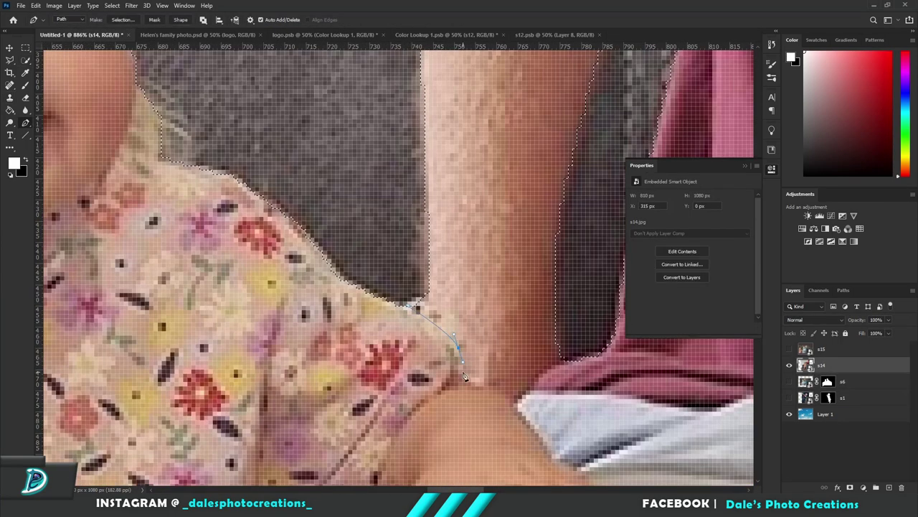
left_click(408, 305)
left_click_drag(457, 367, 500, 396)
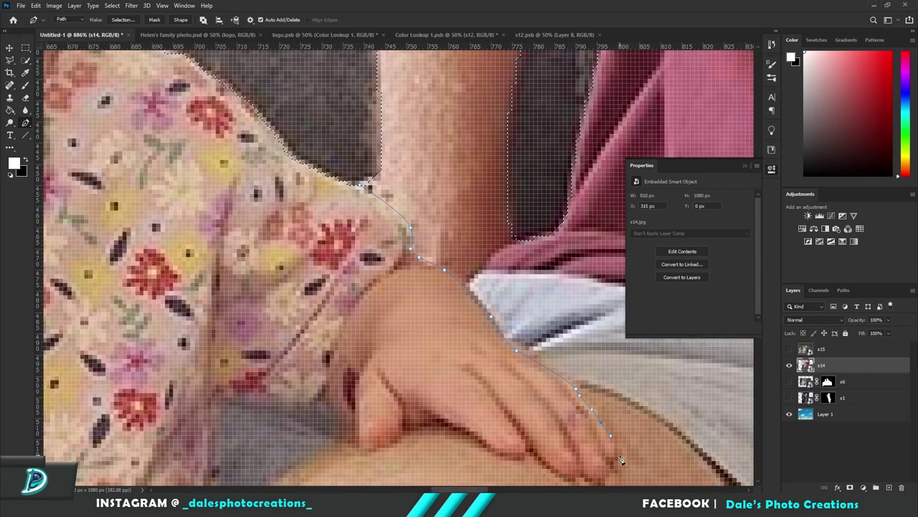
left_click_drag(614, 453, 614, 473)
left_click(596, 477)
left_click(566, 476)
left_click(530, 450)
left_click_drag(375, 450, 505, 305)
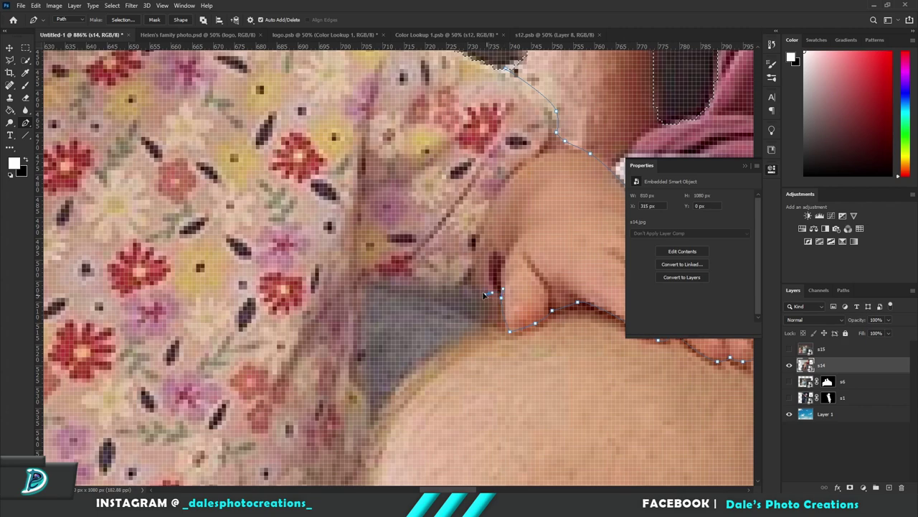
Continue the path along the arm, sleeve, shorts and the toddler's leg edge.
left_click_drag(368, 426, 453, 314)
left_click(448, 231)
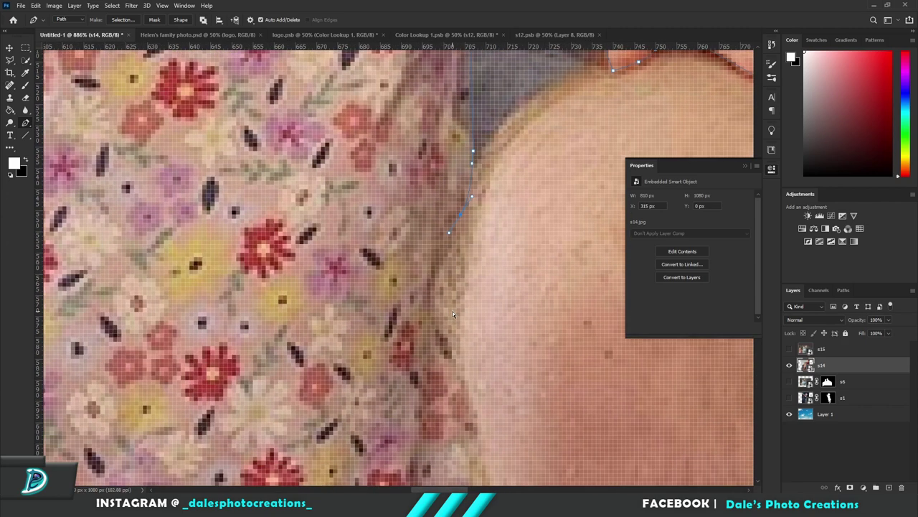
left_click_drag(473, 235, 490, 291)
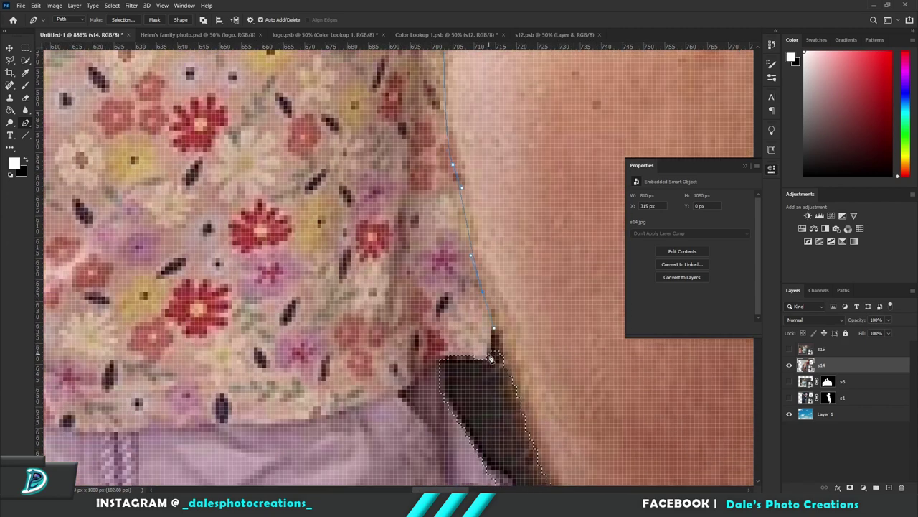
left_click_drag(491, 358, 449, 157)
left_click(408, 132)
left_click_drag(485, 294, 416, 342)
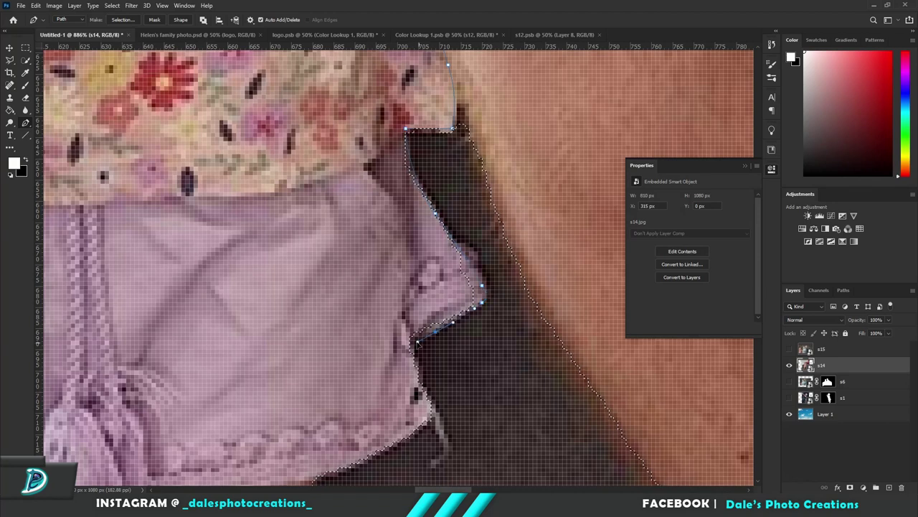
left_click_drag(429, 417, 546, 229)
left_click(471, 279)
left_click_drag(440, 289, 466, 115)
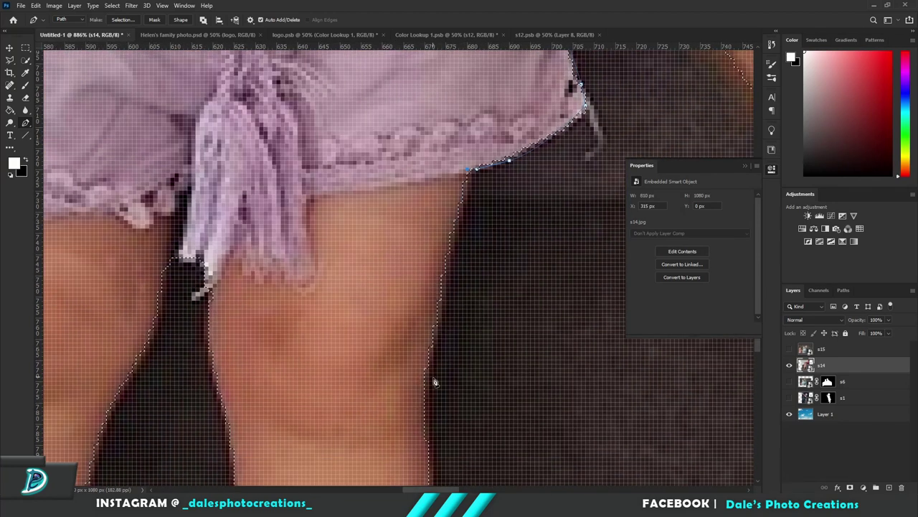
mouse_move(435, 380)
left_mouse_down()
mouse_move(475, 328)
mouse_move(459, 179)
left_mouse_up()
left_click_drag(452, 337, 488, 293)
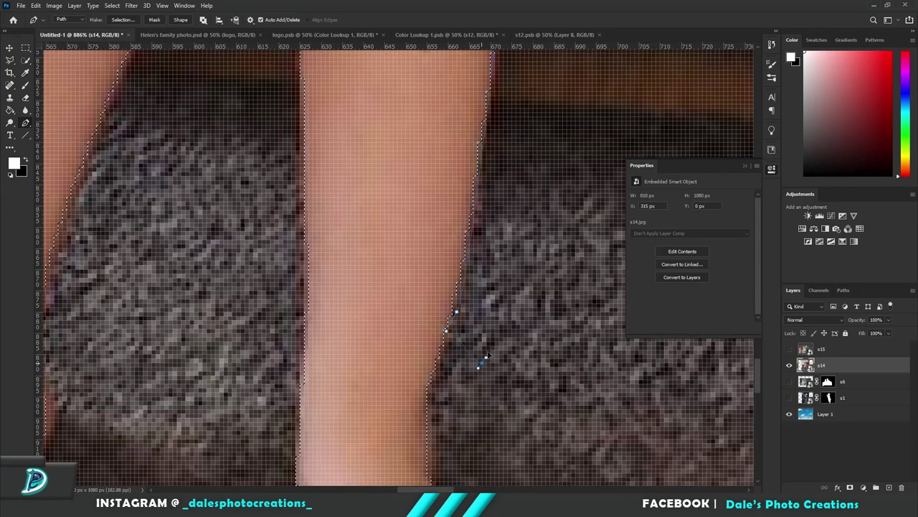
Convert the traced path to a selection, then undo back to the girl-and-man outline.
scroll(530, 301, "down", 5)
scroll(544, 260, "down", 5)
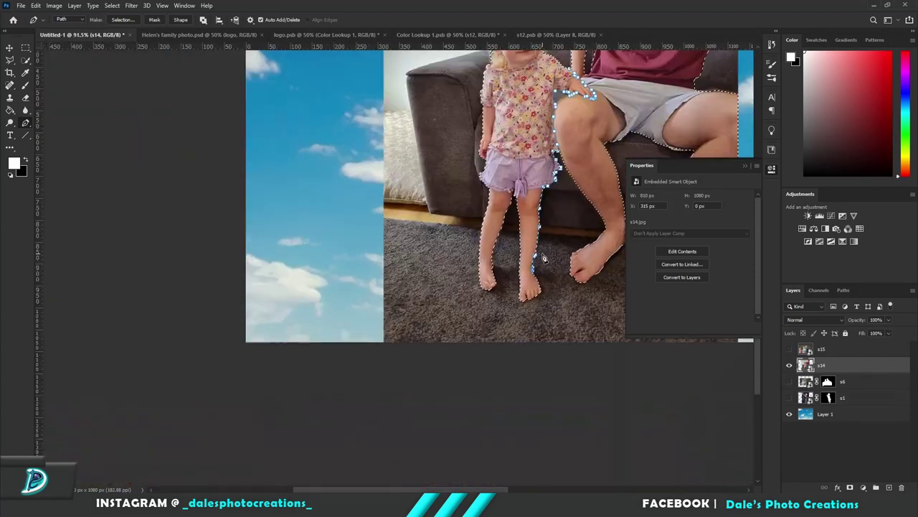
scroll(571, 256, "up", 3)
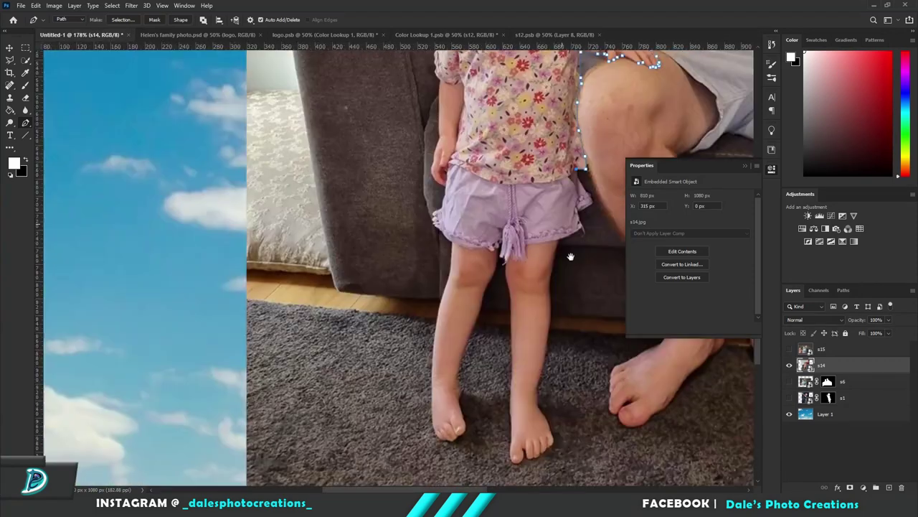
scroll(571, 257, "down", 2)
scroll(462, 192, "up", 2)
scroll(461, 192, "up", 2)
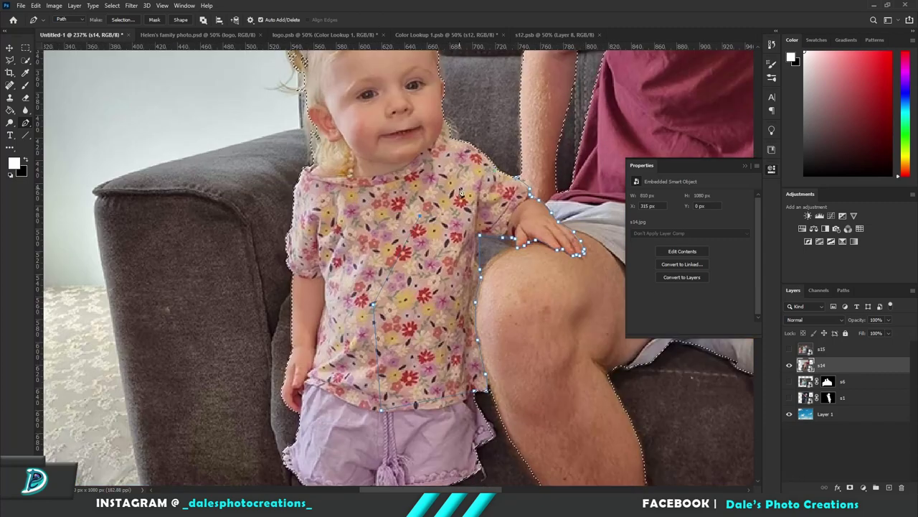
key("ctrl+Return")
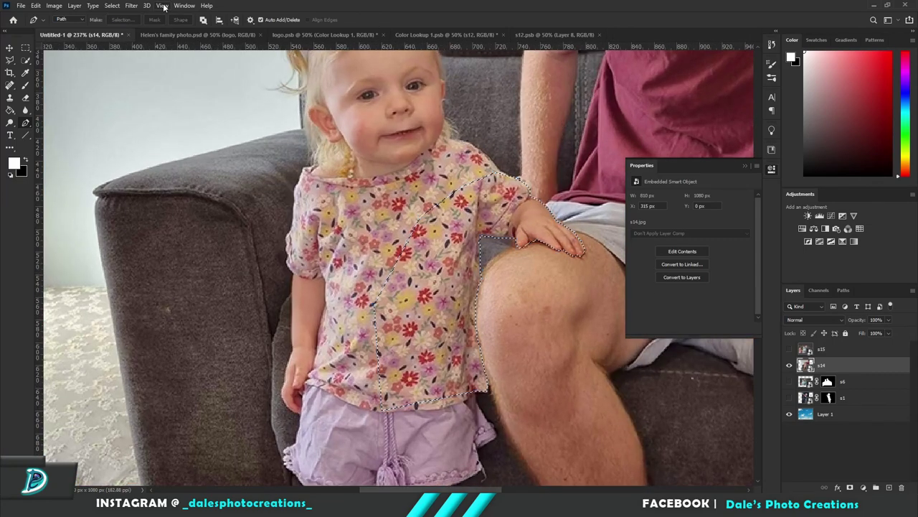
key("ctrl+z")
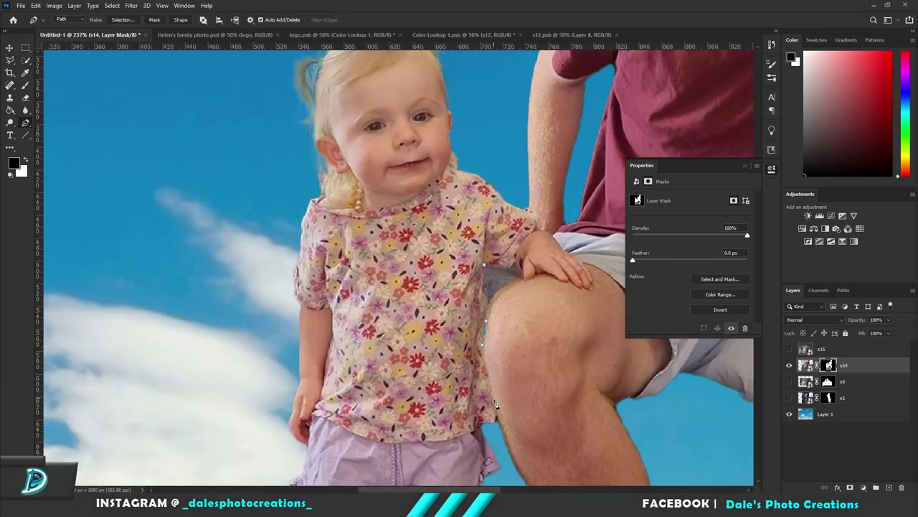
Close the pen path around the toddler's side.
scroll(503, 402, "down", 5)
scroll(494, 317, "down", 3)
scroll(443, 286, "down", 5)
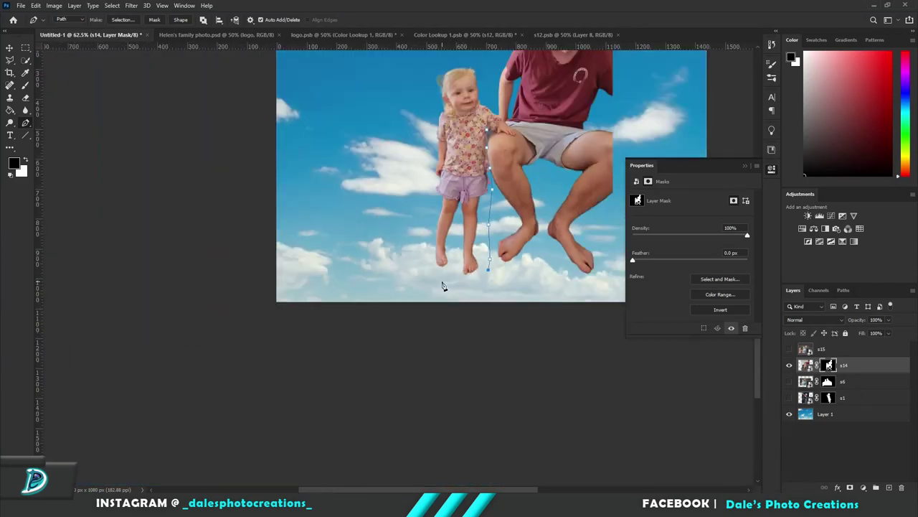
scroll(462, 58, "up", 5)
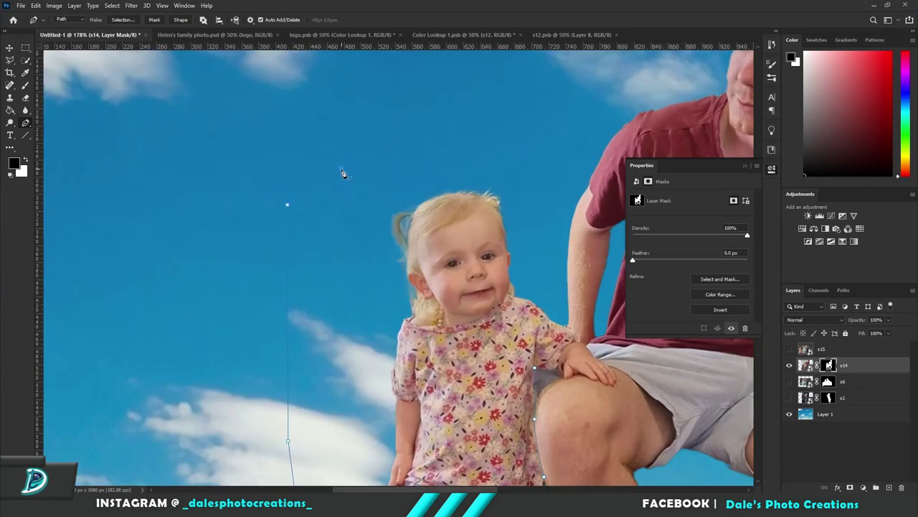
scroll(573, 329, "up", 5)
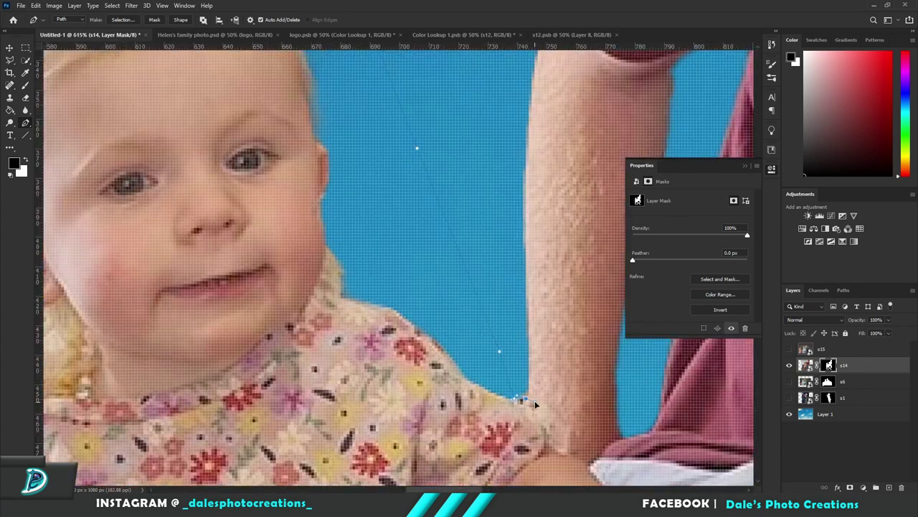
scroll(615, 455, "up", 3)
scroll(584, 391, "up", 2)
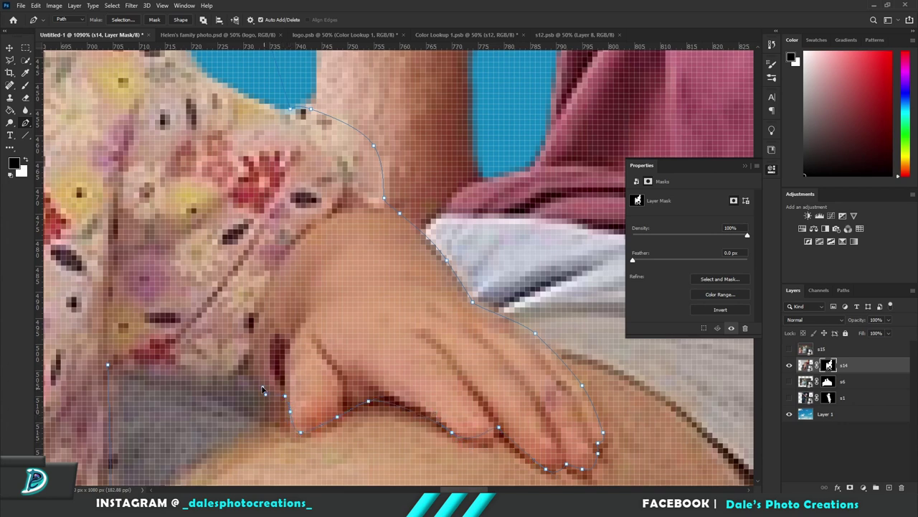
left_click(109, 367)
Invert the path selection and fill it black on s14's mask to hide the man, then show s1.
scroll(344, 362, "down", 10)
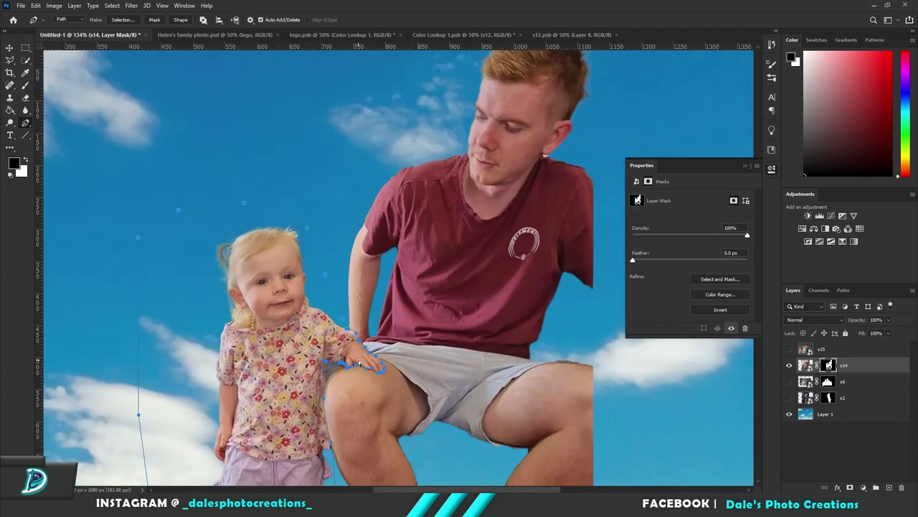
key("ctrl+Return")
key("ctrl+shift+i")
key("alt+BackSpace")
scroll(436, 387, "down", 3)
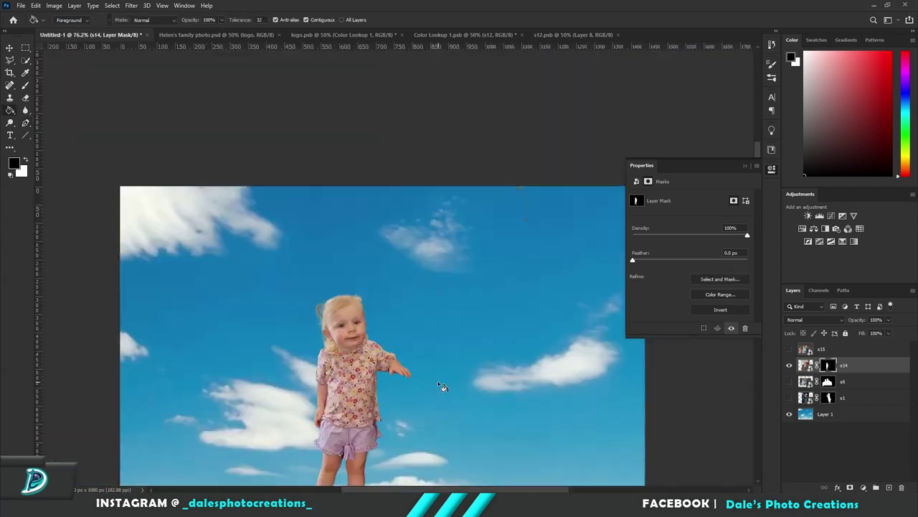
key("ctrl+0")
left_click(789, 349)
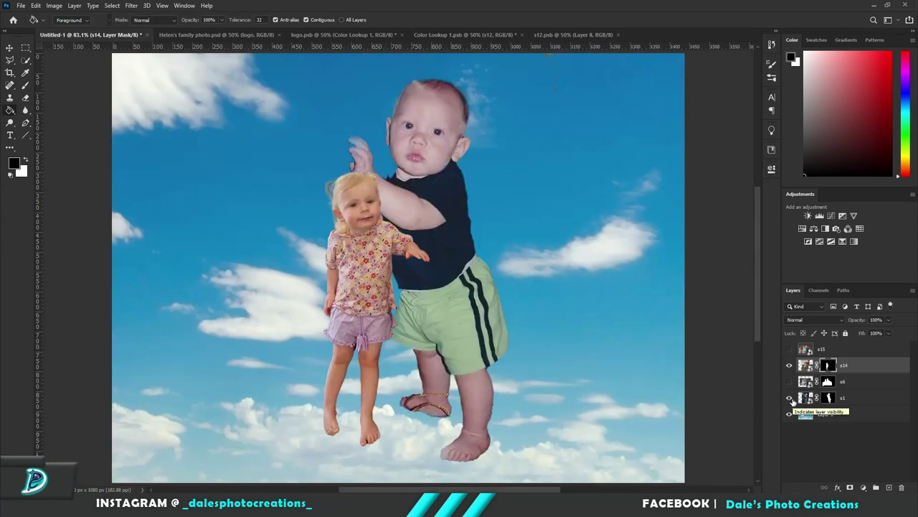
Paint white on s1's mask to restore the baby's hand and clipped fingertip.
left_click(829, 397)
key("b")
scroll(409, 158, "up", 6, "alt")
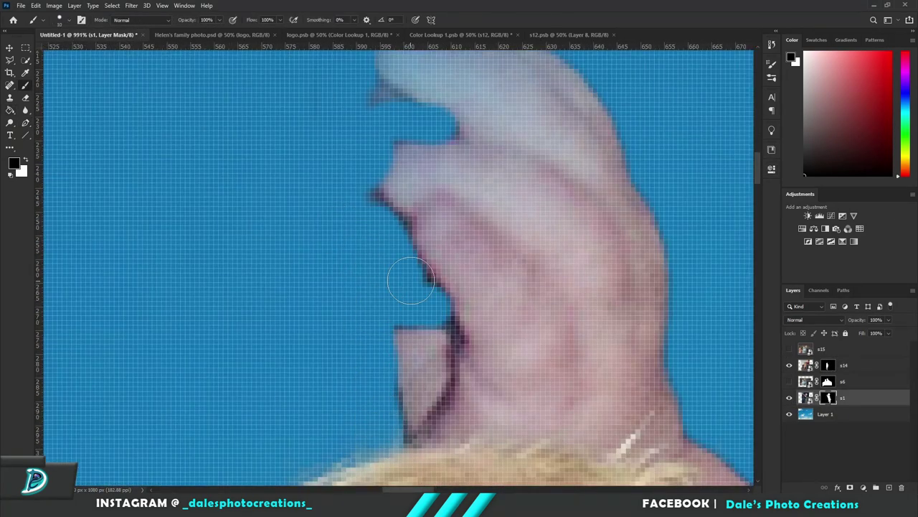
key("x")
left_click_drag(357, 195, 455, 211)
scroll(455, 211, "down", 3, "alt")
left_click_drag(521, 241, 440, 188)
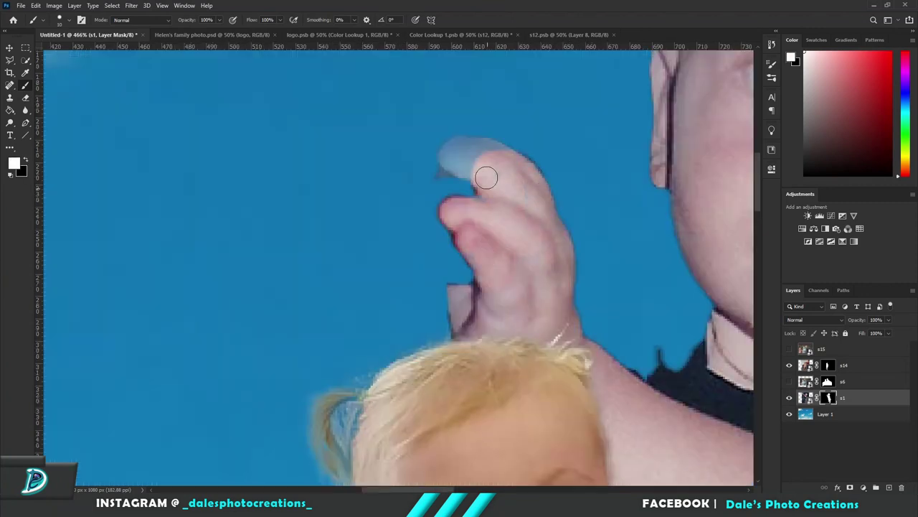
Paint black on the mask to remove the stray fragment and dark edge beside the finger.
scroll(437, 193, "up", 3, "alt")
scroll(385, 126, "up", 2, "alt")
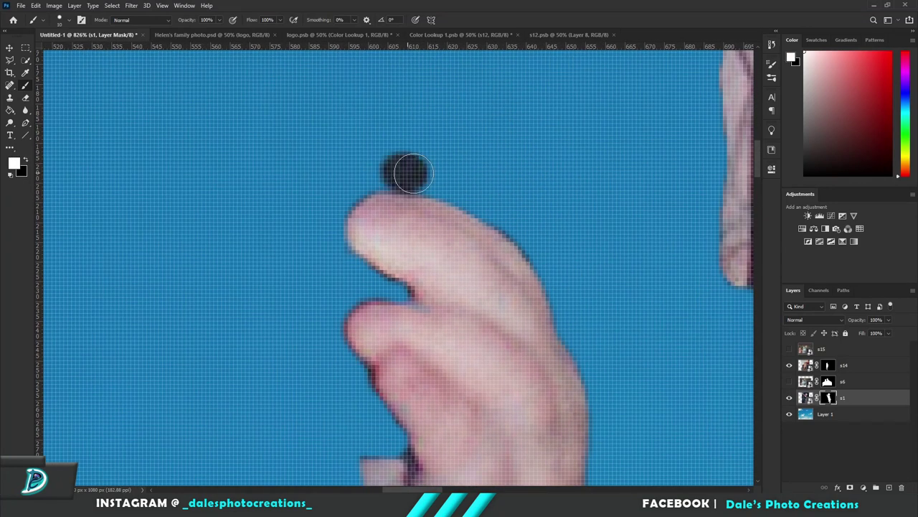
key("x")
scroll(402, 170, "down", 3, "alt")
scroll(523, 174, "up", 2, "alt")
scroll(409, 219, "left", 2)
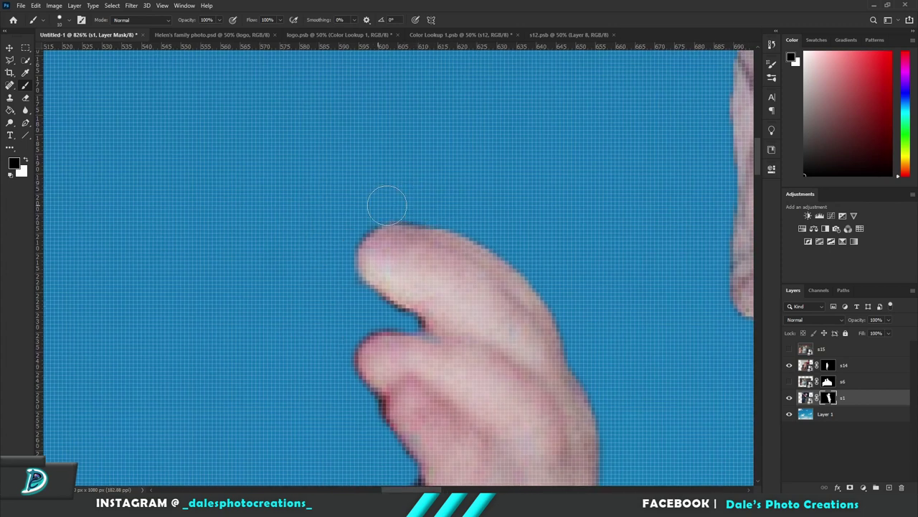
key("x")
key("x")
scroll(380, 366, "up", 2, "alt")
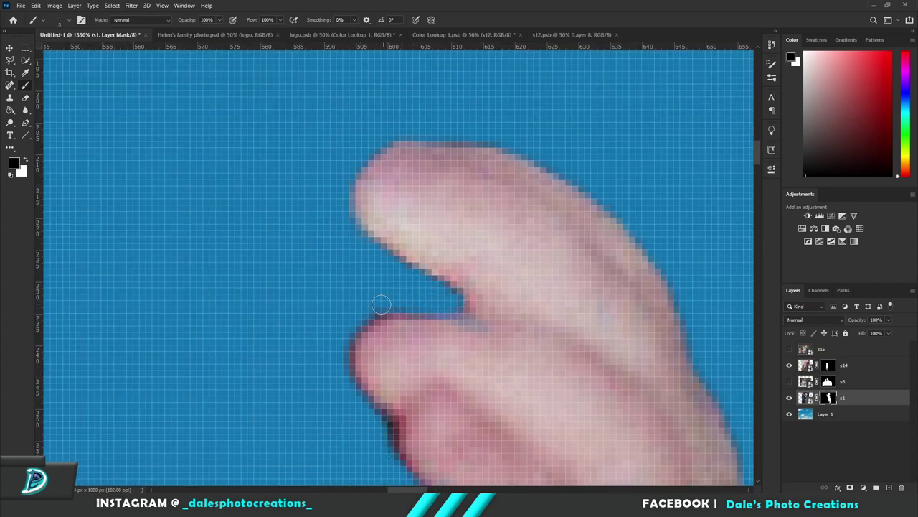
scroll(409, 108, "down", 5)
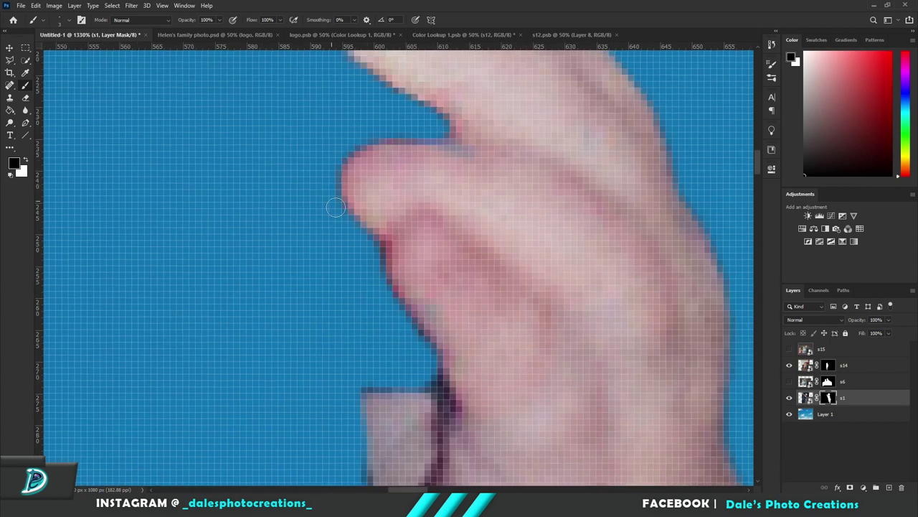
scroll(336, 207, "down", 1, "alt")
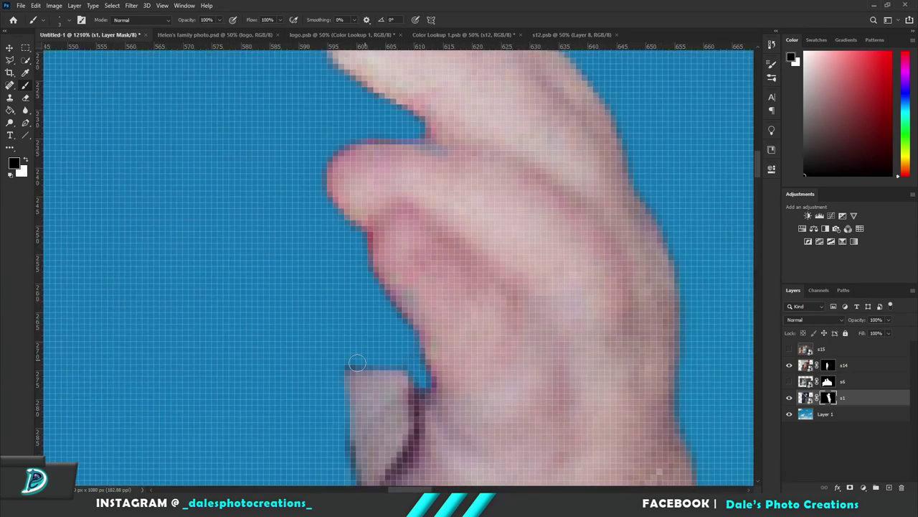
scroll(357, 363, "down", 1, "alt")
scroll(319, 280, "down", 1, "alt")
scroll(327, 269, "up", 1, "alt")
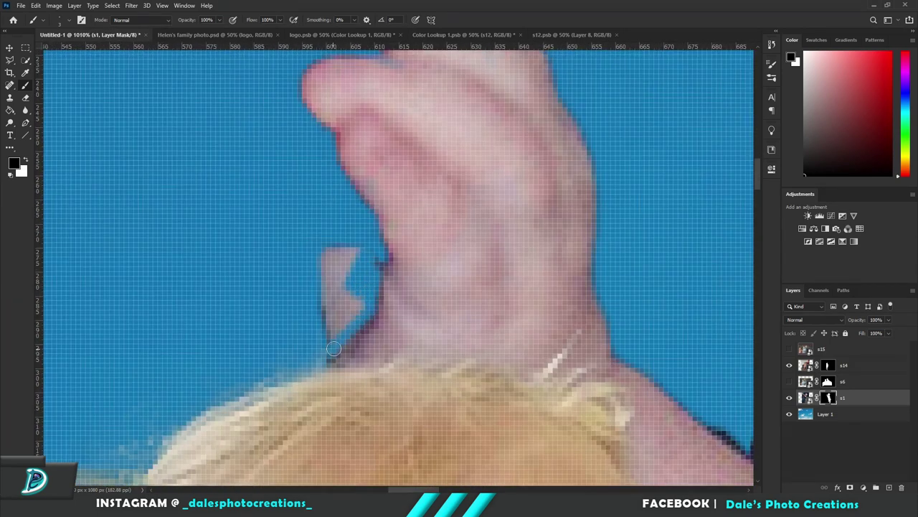
mouse_move(333, 348)
left_mouse_down()
mouse_move(387, 266)
mouse_move(327, 337)
mouse_move(337, 254)
mouse_move(339, 353)
left_mouse_up()
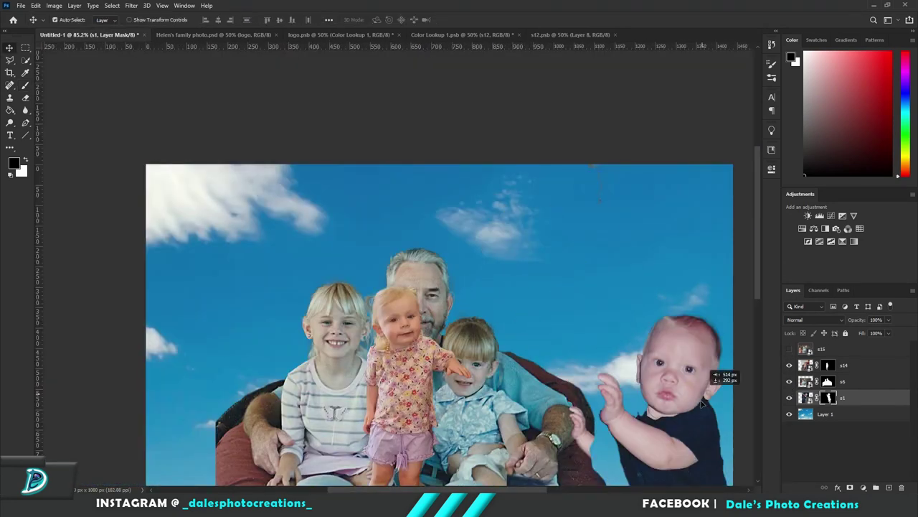
Transform the baby layer to move him lower in the composite.
scroll(704, 403, "down", 2, "alt")
key("ctrl+t")
scroll(502, 323, "up", 3, "alt")
mouse_move(441, 309)
left_mouse_down()
mouse_move(441, 337)
mouse_move(391, 276)
mouse_move(409, 285)
left_mouse_up()
key("Return")
Stack the baby layer above the family photo and nudge him into place.
key("ctrl+bracketright")
left_click_drag(431, 330, 420, 330)
scroll(457, 365, "down", 3, "alt")
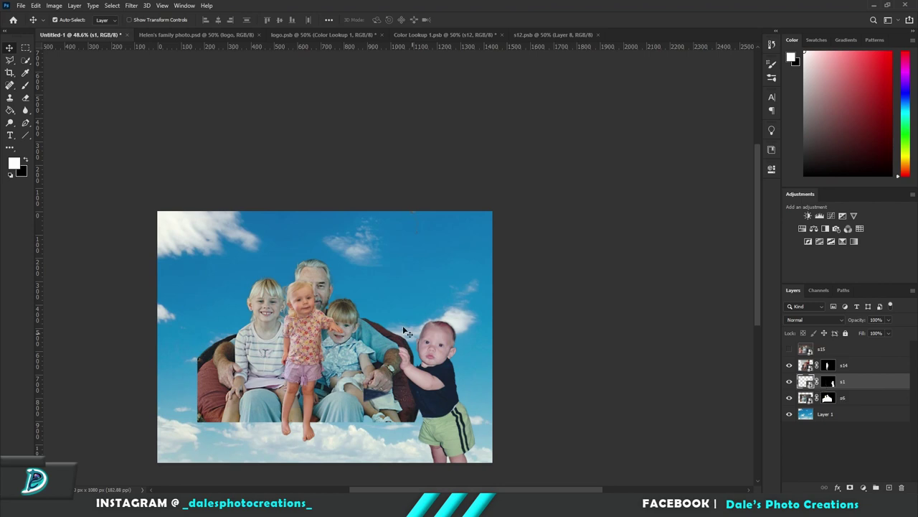
scroll(405, 331, "down", 3, "alt")
scroll(409, 351, "up", 7, "alt")
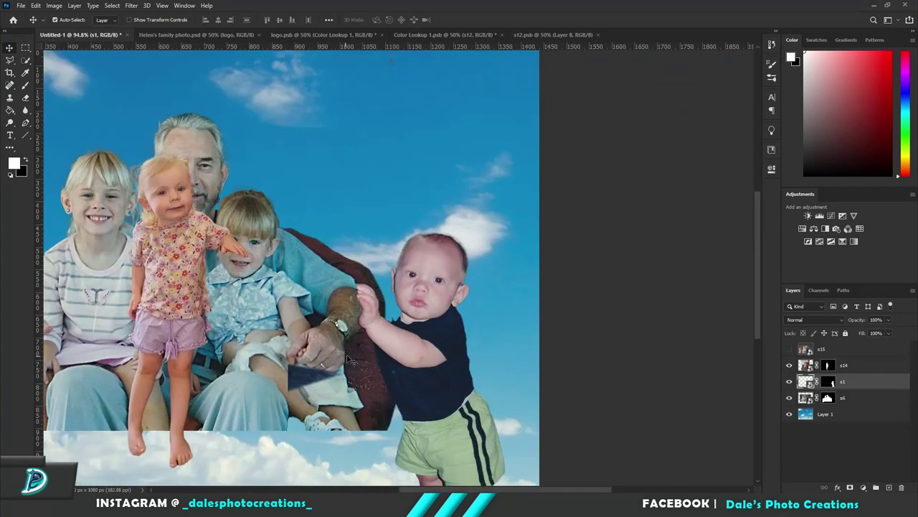
scroll(410, 350, "up", 3, "alt")
left_click_drag(399, 339, 400, 351)
scroll(400, 351, "down", 5, "alt")
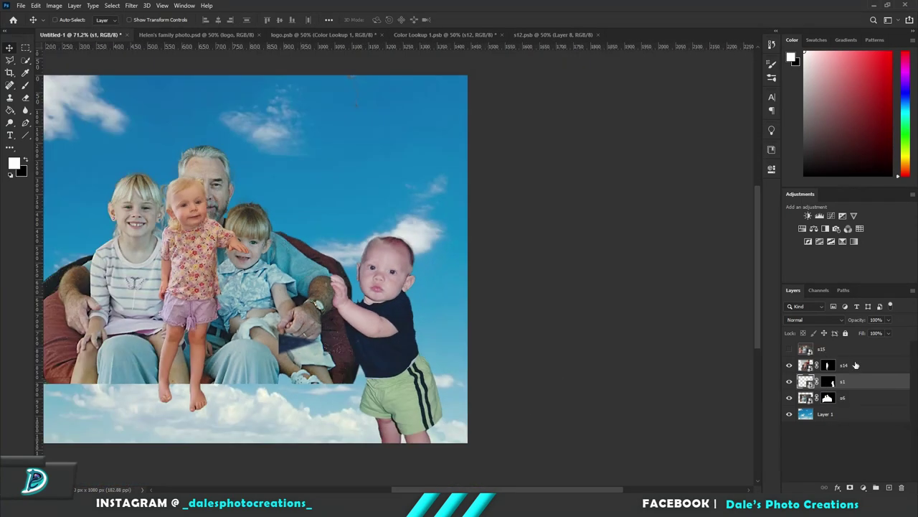
Scale s6 and s1 together to about 116% and shift them right and down.
left_click(854, 397, "ctrl")
key("ctrl+t")
scroll(79, 265, "down", 2, "alt")
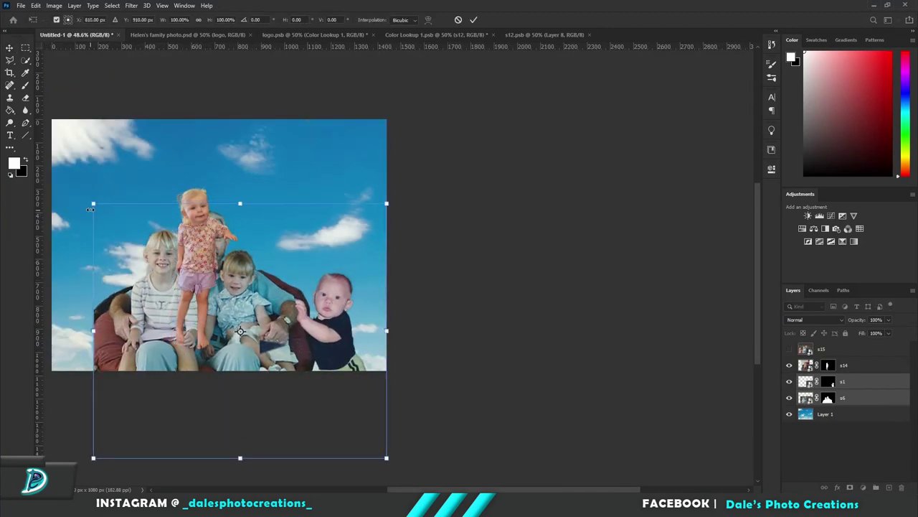
left_click_drag(90, 209, 59, 172)
left_click_drag(312, 246, 366, 254)
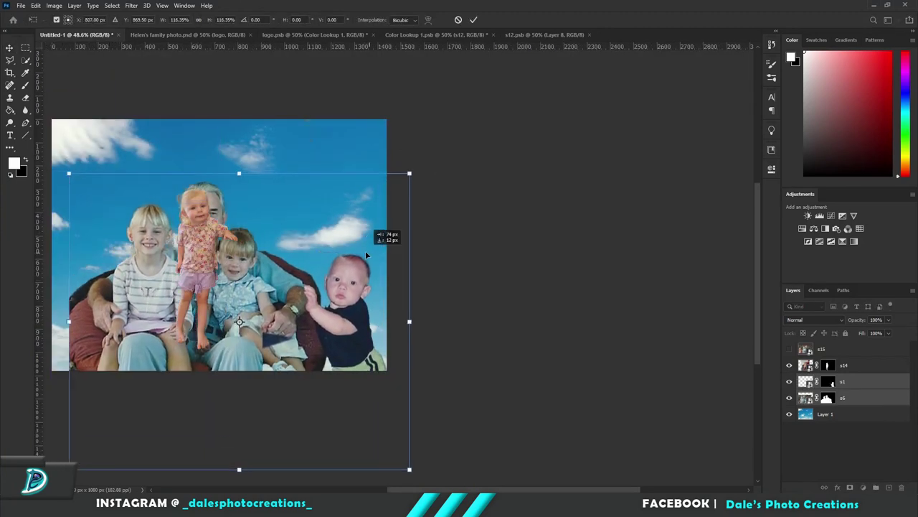
left_click(472, 22)
scroll(354, 273, "up", 3, "alt")
Paint s1's mask along the top of the baby's head and fill the notch on the right hair edge.
key("b")
scroll(440, 352, "up", 2, "alt")
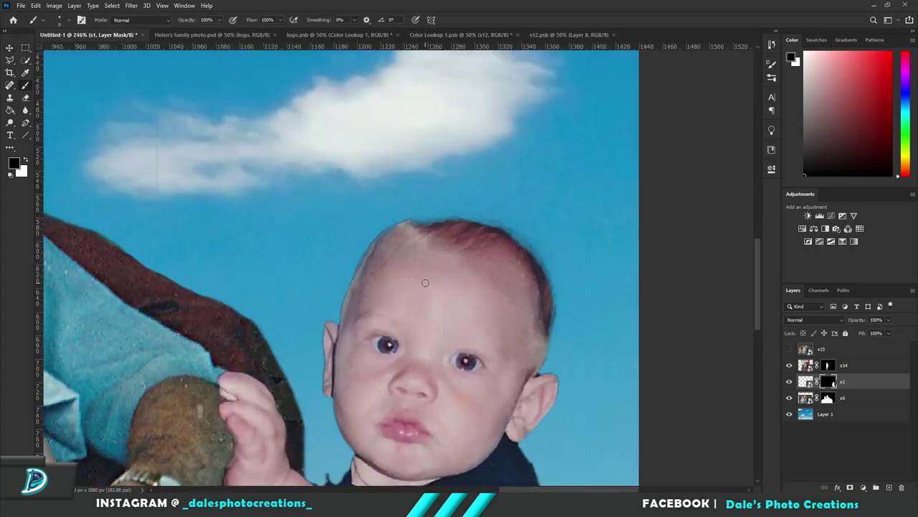
mouse_move(425, 231)
left_mouse_down()
mouse_move(407, 231)
mouse_move(559, 287)
mouse_move(397, 239)
mouse_move(395, 224)
left_mouse_up()
key("x")
key("x")
key("x")
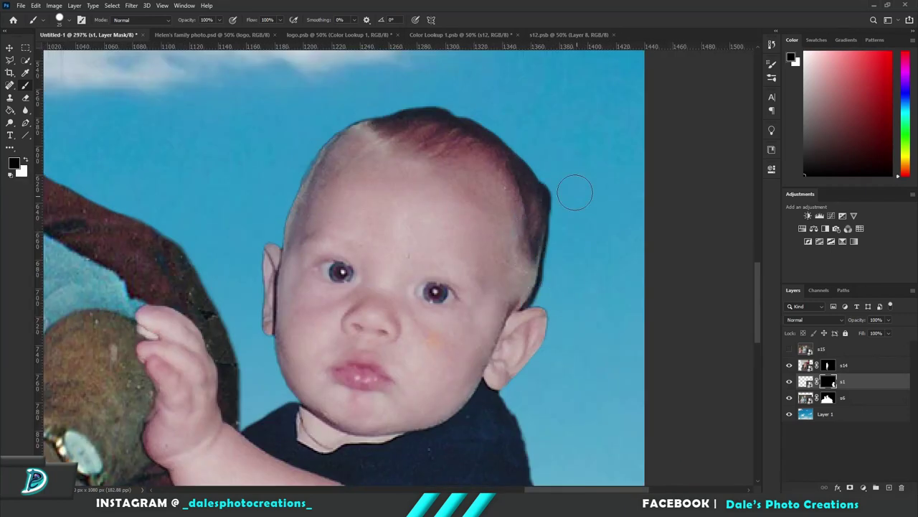
key("x")
left_click_drag(520, 176, 538, 200)
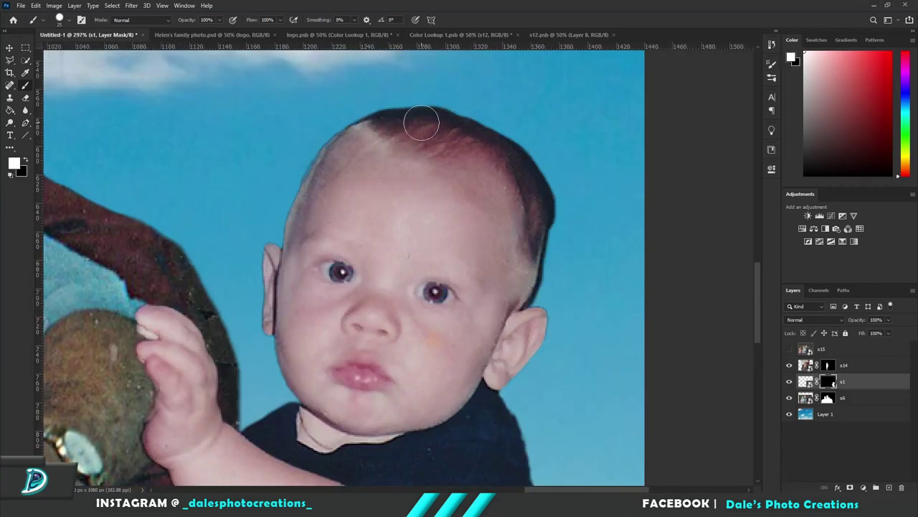
key("x")
Raise the top hair edge slightly and tidy the mask between head and ear.
scroll(495, 181, "up", 1)
key("x")
left_click_drag(376, 118, 423, 104)
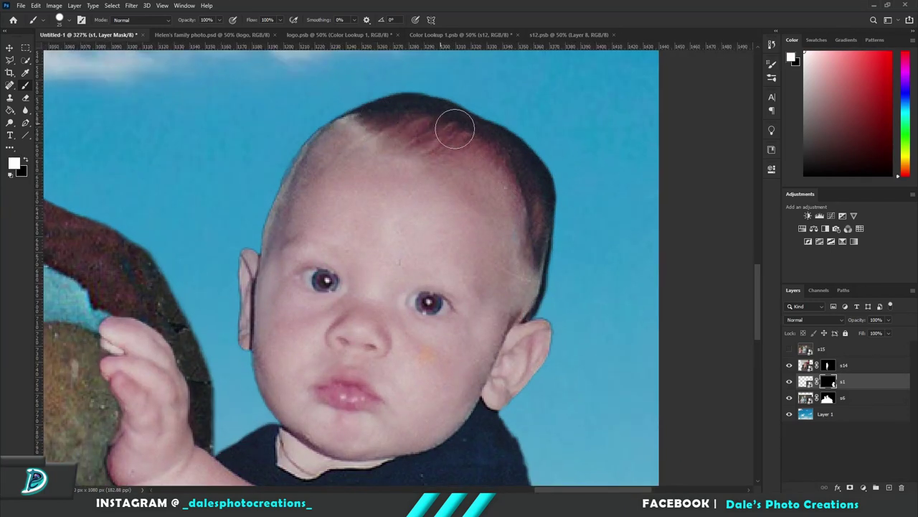
key("x")
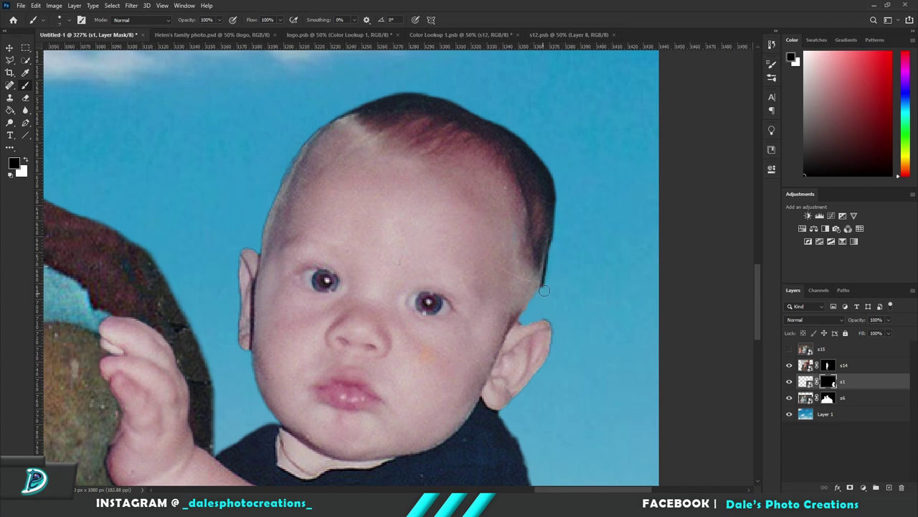
key("x")
left_click_drag(531, 319, 542, 327)
key("x")
key("x")
key("x")
scroll(502, 344, "down", 5)
scroll(488, 356, "up", 8)
scroll(488, 355, "down", 2)
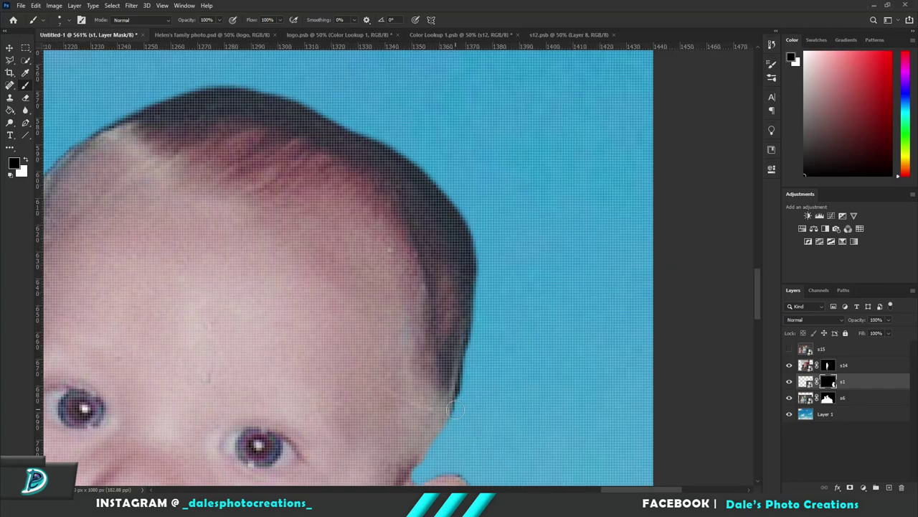
Refine the hair edge above the ear, then move the pink-dress girl to the left edge.
key("x")
left_click_drag(456, 398, 445, 412)
key("x")
key("x")
key("x")
scroll(524, 221, "down", 8)
scroll(524, 221, "down", 4)
key("v")
left_click_drag(386, 289, 136, 410)
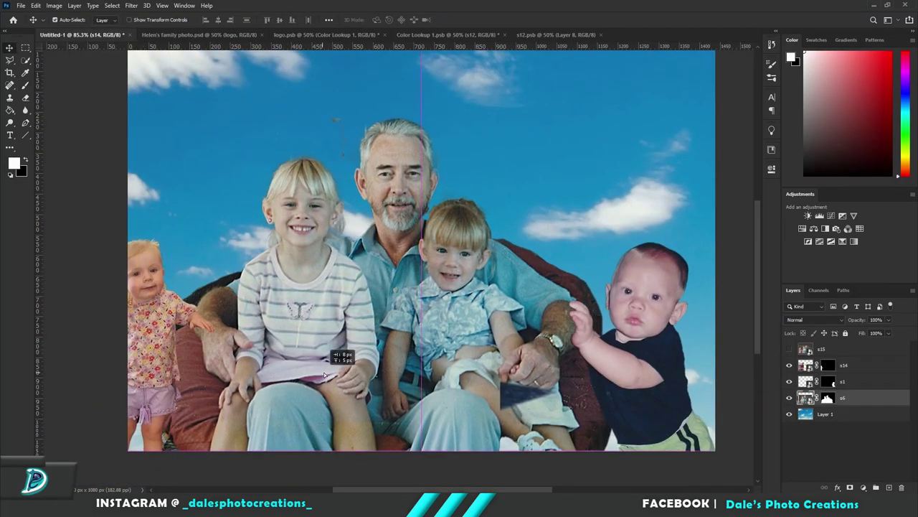
Scale s14's pink-dress girl to about 126% and settle her at the left beside the striped-shirt girl.
key("ctrl+t")
scroll(352, 364, "down", 3)
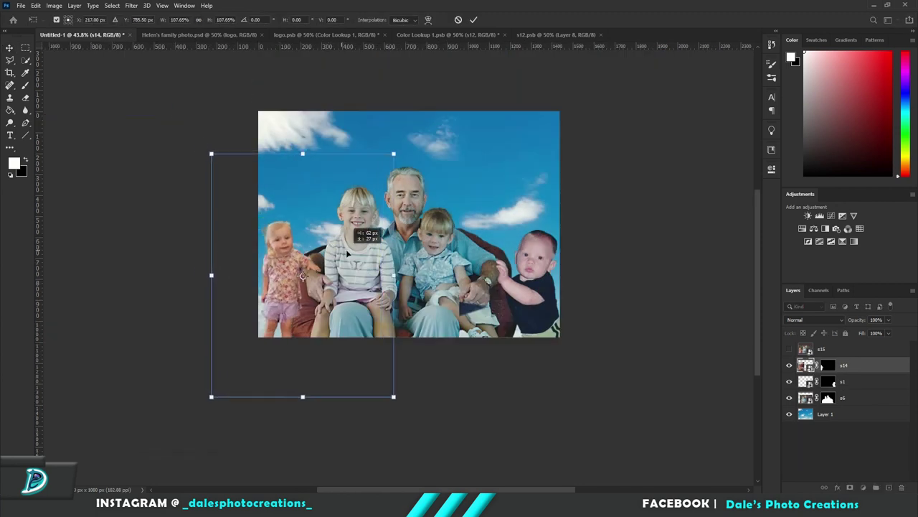
mouse_move(361, 270)
left_mouse_down()
mouse_move(397, 310)
mouse_move(383, 295)
left_mouse_up()
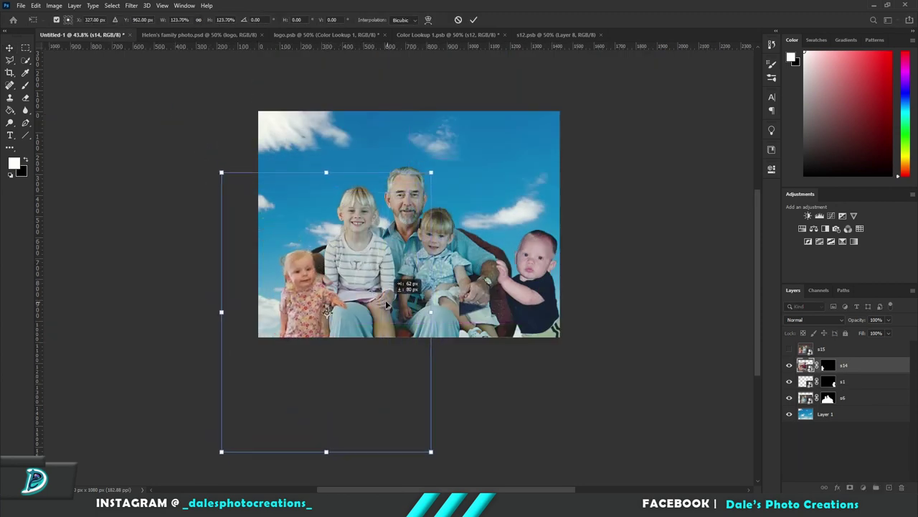
scroll(351, 326, "up", 2)
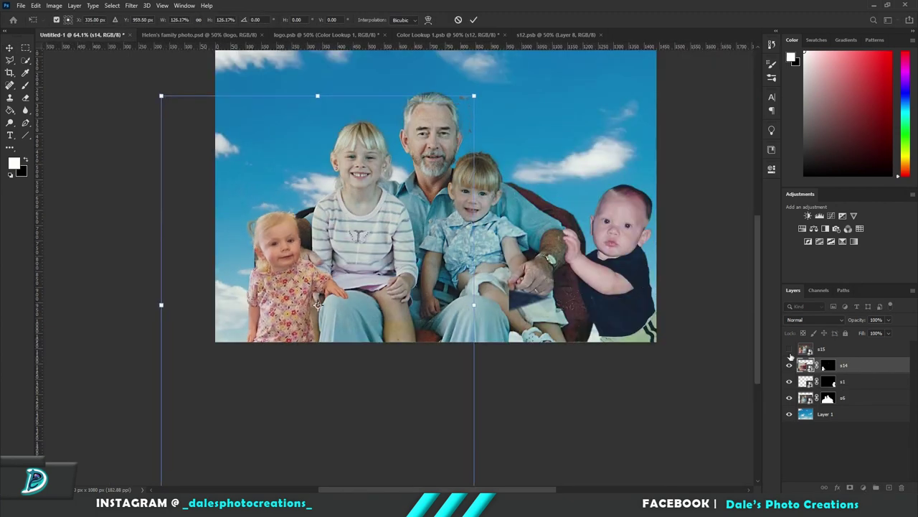
key("Return")
left_click_drag(289, 301, 256, 262)
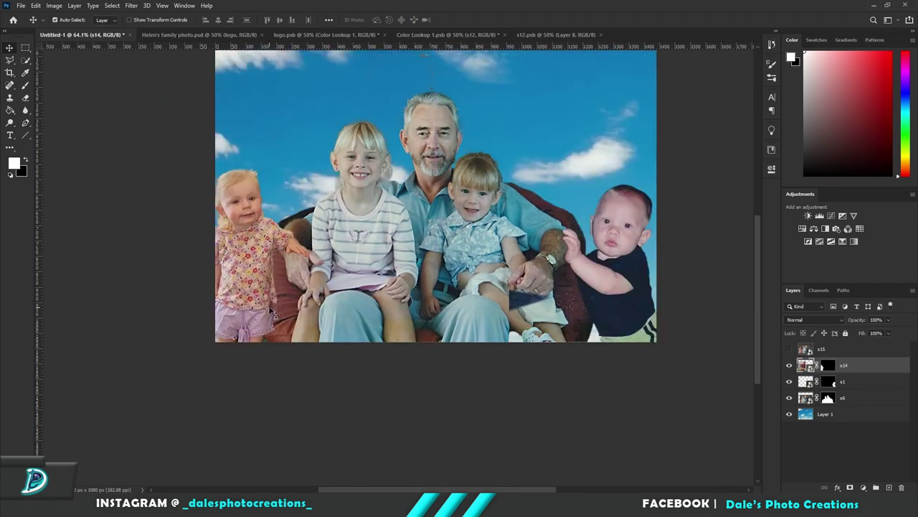
left_click_drag(272, 313, 281, 313)
scroll(649, 354, "up", 1)
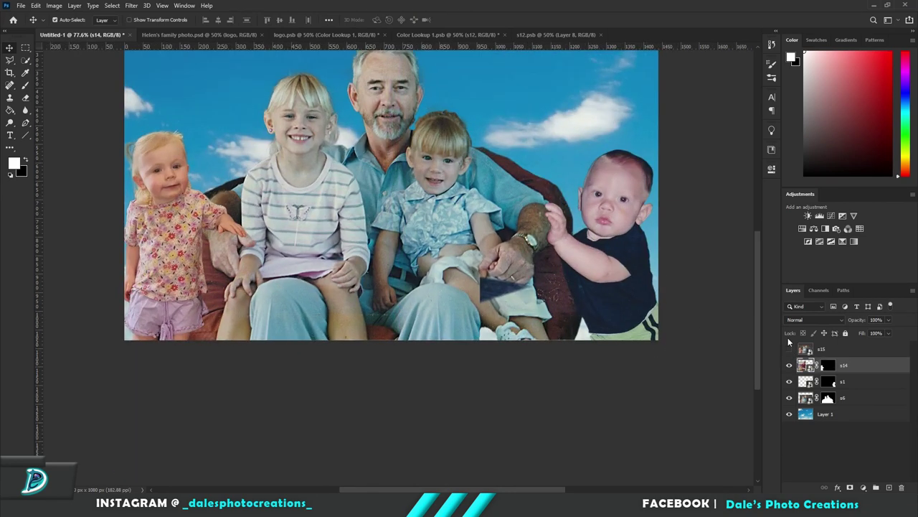
Hide the baby layer and add a new empty layer above s6.
left_click(790, 381)
scroll(559, 253, "up", 2)
scroll(559, 252, "up", 2)
left_click(846, 397)
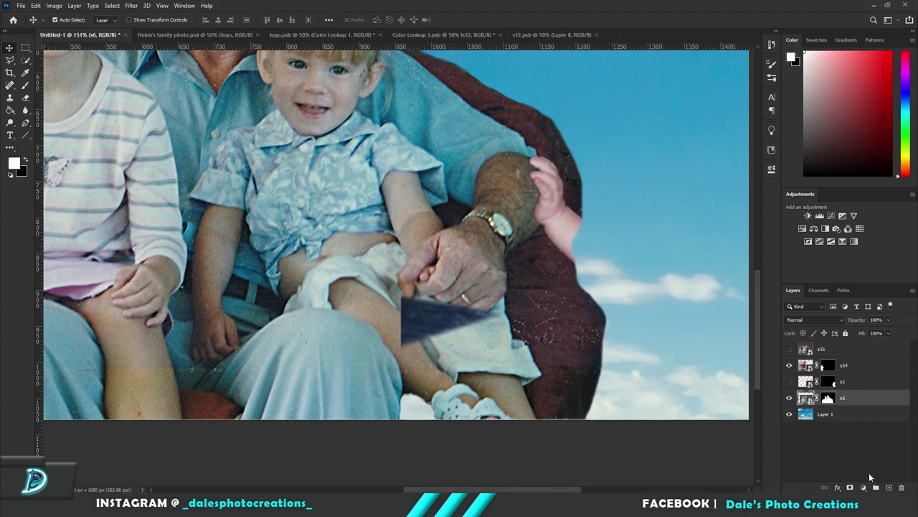
left_click(876, 487)
Clone maroon jacket texture over the stray baby hand, show the baby again, and merge into s6.
key("s")
key("alt+bracketleft")
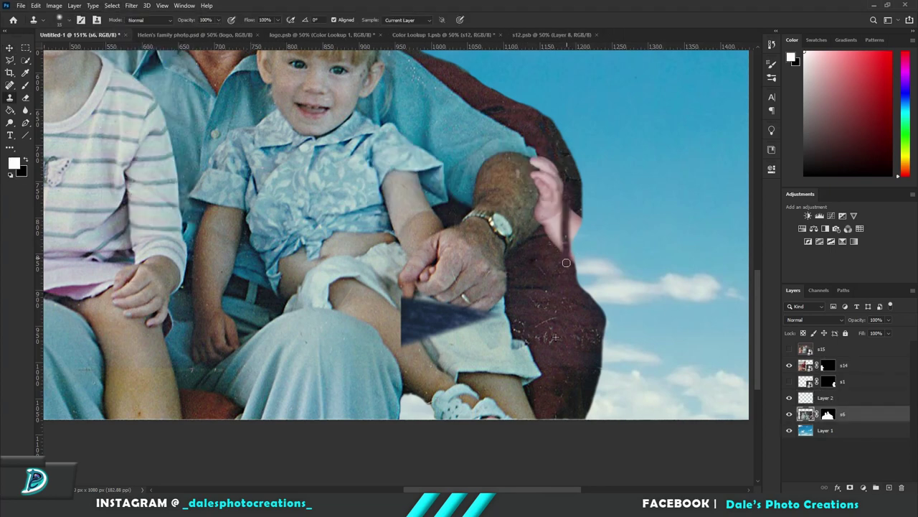
mouse_move(570, 237)
left_mouse_down()
mouse_move(545, 225)
mouse_move(541, 185)
left_mouse_up()
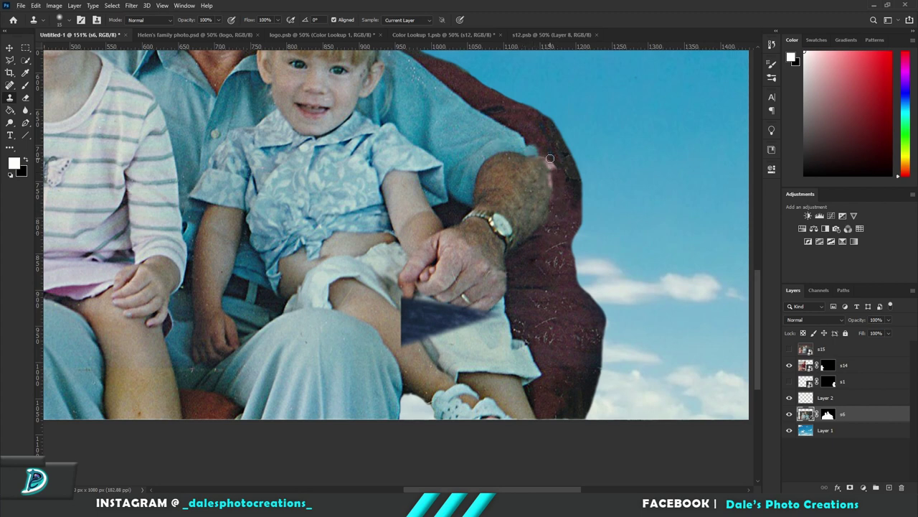
scroll(550, 158, "up", 5)
scroll(517, 127, "down", 3)
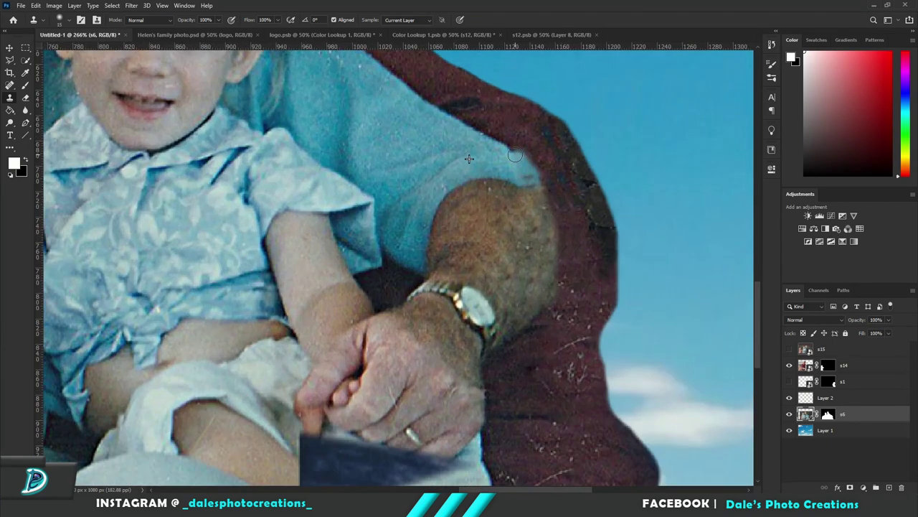
scroll(492, 167, "down", 5)
scroll(492, 166, "up", 1)
left_click(790, 381)
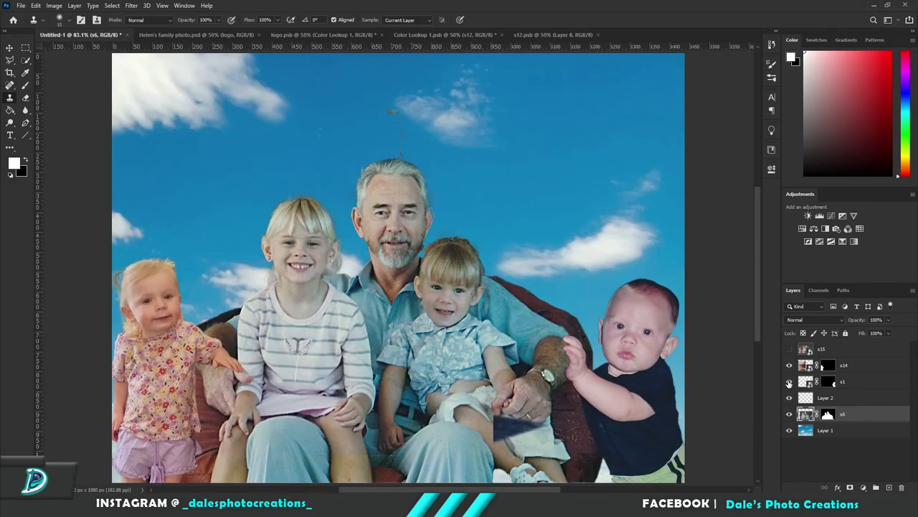
key("ctrl+e")
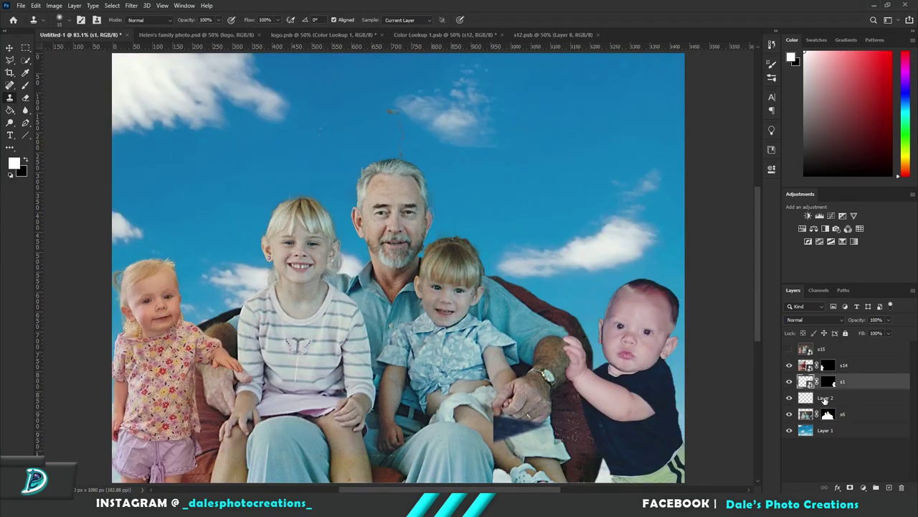
Select the baby layer s1 and nudge it slightly into place with Free Transform.
key("v")
left_click(851, 364)
left_click(845, 381)
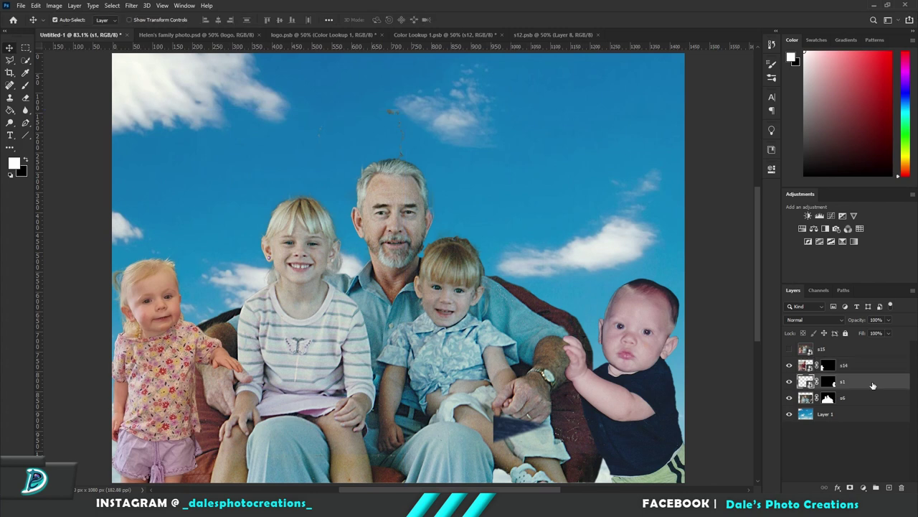
key("ctrl+t")
left_click_drag(611, 455, 607, 447)
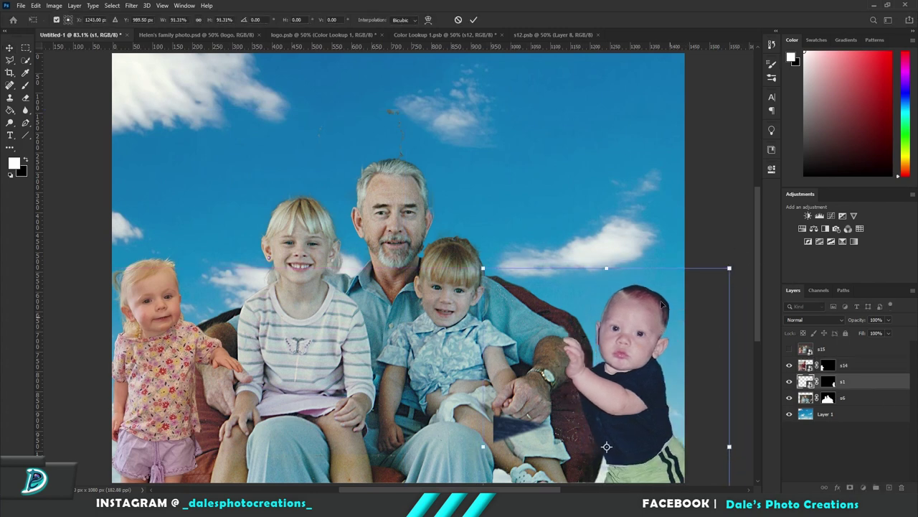
key("Return")
Switch to the Brush for mask painting, select the s14 layer mask, then reselect s1.
scroll(533, 140, "down", 3)
scroll(533, 140, "up", 4)
key("alt+bracketleft")
key("b")
scroll(430, 107, "up", 2)
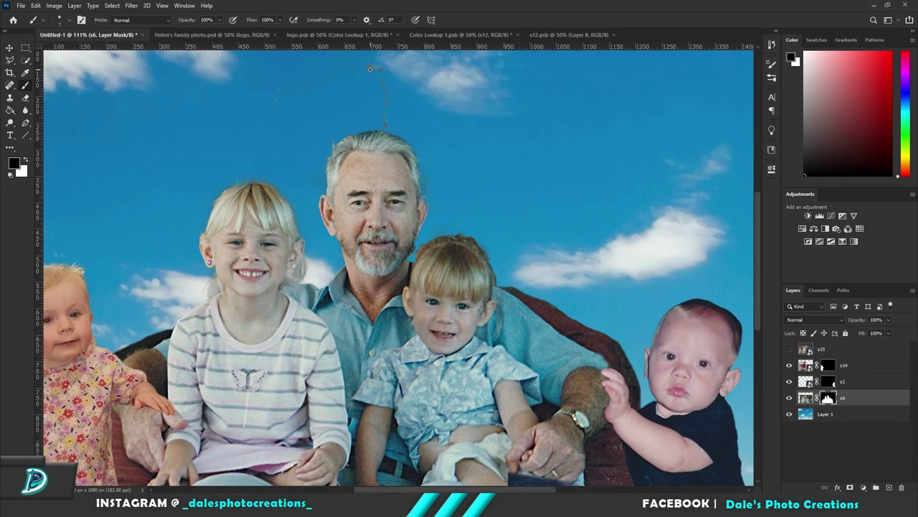
left_click(798, 367)
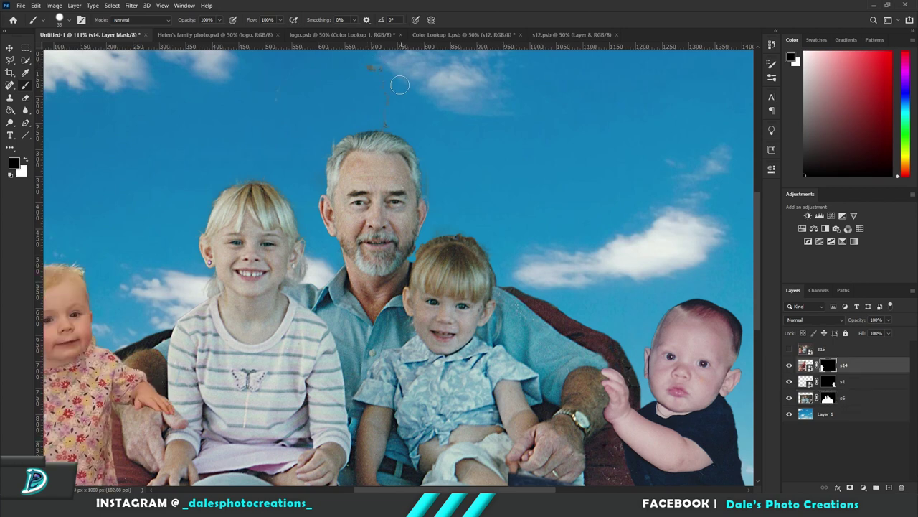
scroll(648, 122, "down", 3)
scroll(648, 121, "up", 1)
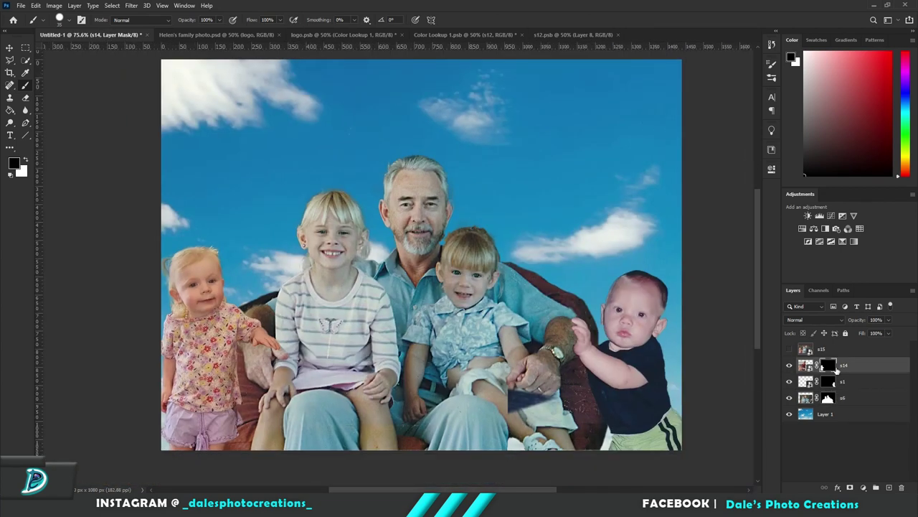
left_click(832, 382)
Add a Color Balance clipped to the baby and a clipped Curves that slightly darkens.
left_click(814, 228)
left_click_drag(677, 249, 677, 253)
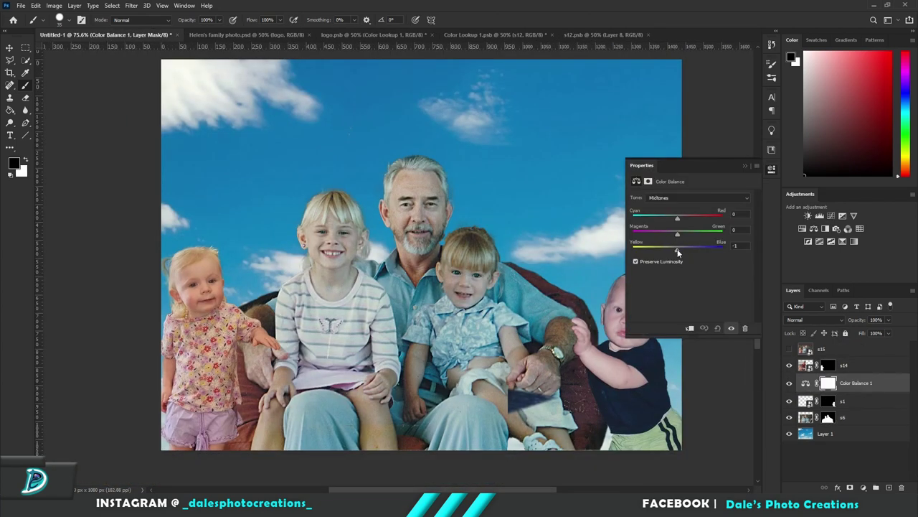
left_click(861, 388, "alt")
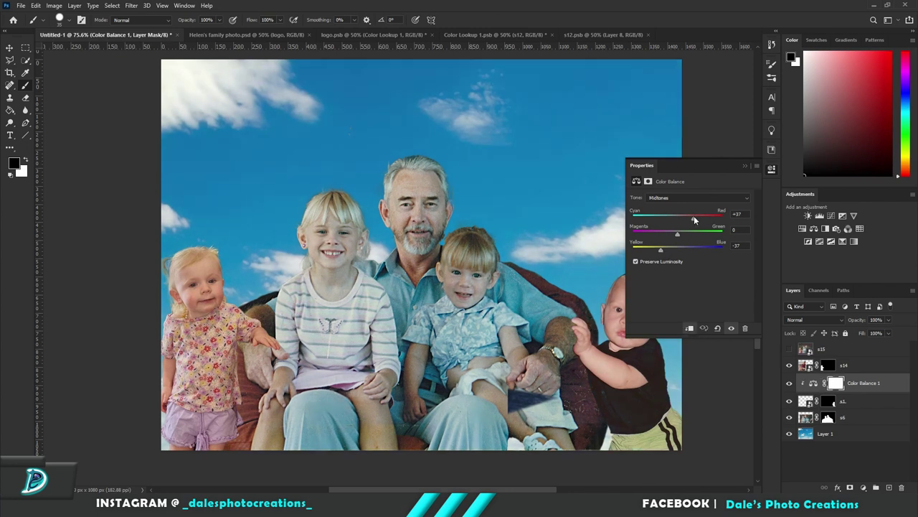
left_click(820, 215)
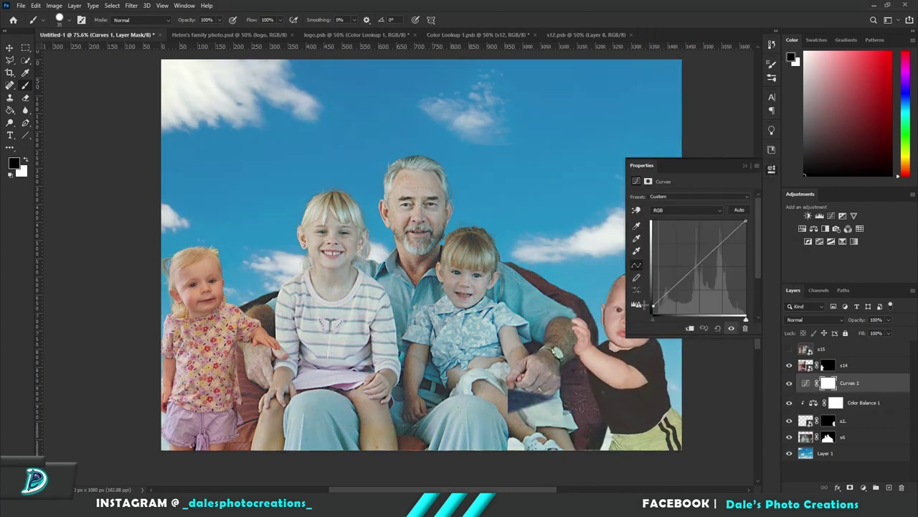
left_click_drag(652, 312, 645, 321)
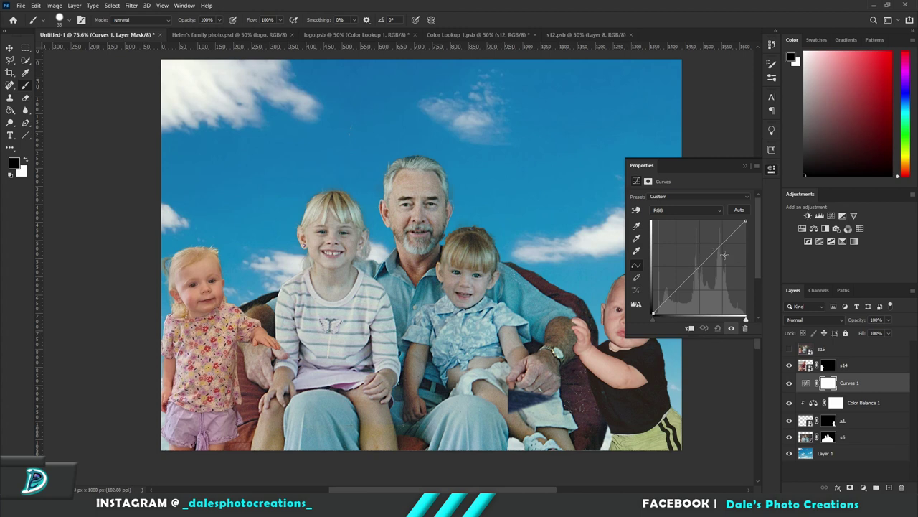
left_click(868, 393, "alt")
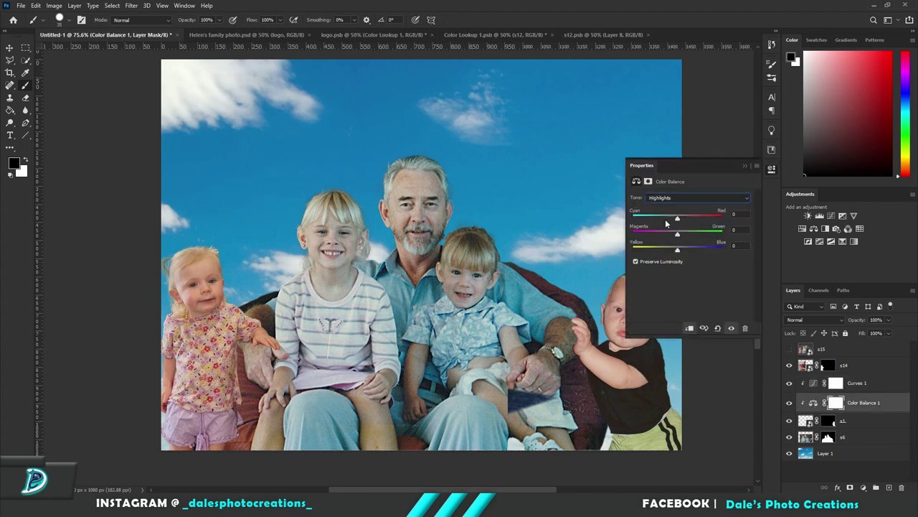
left_click_drag(677, 249, 694, 255)
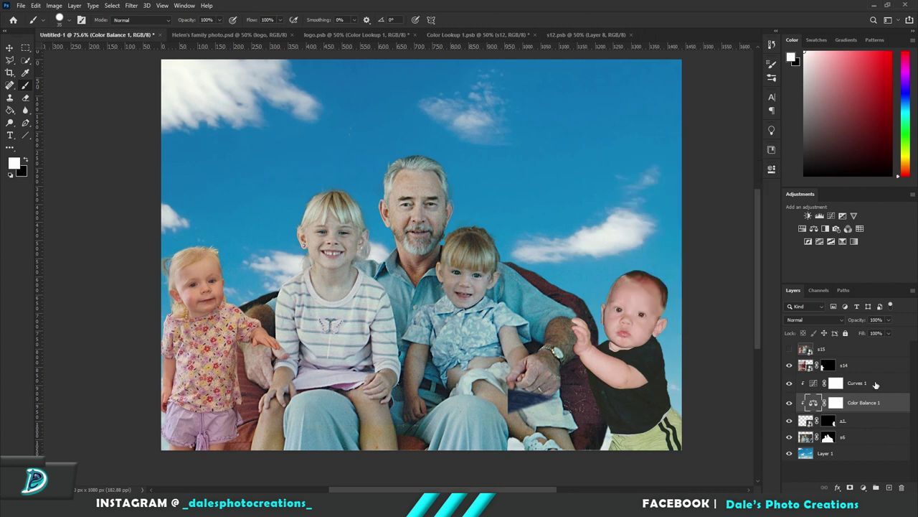
Reshape the Curves 1 tone, then warm Color Balance 2's highlights on s6 toward red and yellow.
double_click(814, 383)
left_click_drag(700, 267, 690, 279)
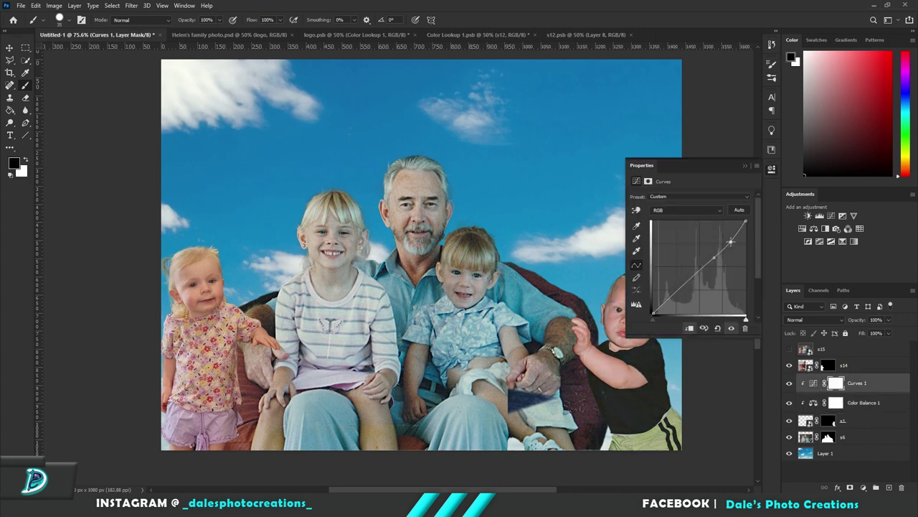
scroll(586, 231, "up", 3)
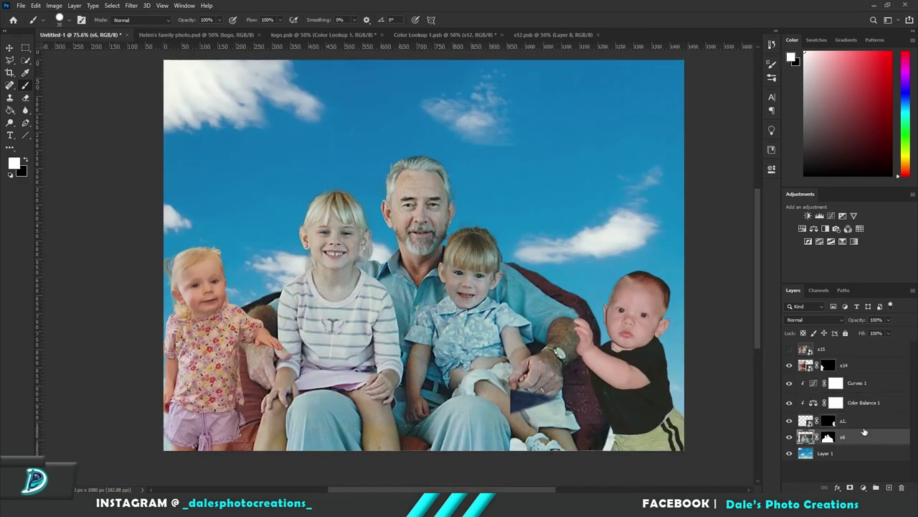
left_click_drag(667, 251, 656, 249)
left_click_drag(678, 234, 653, 236)
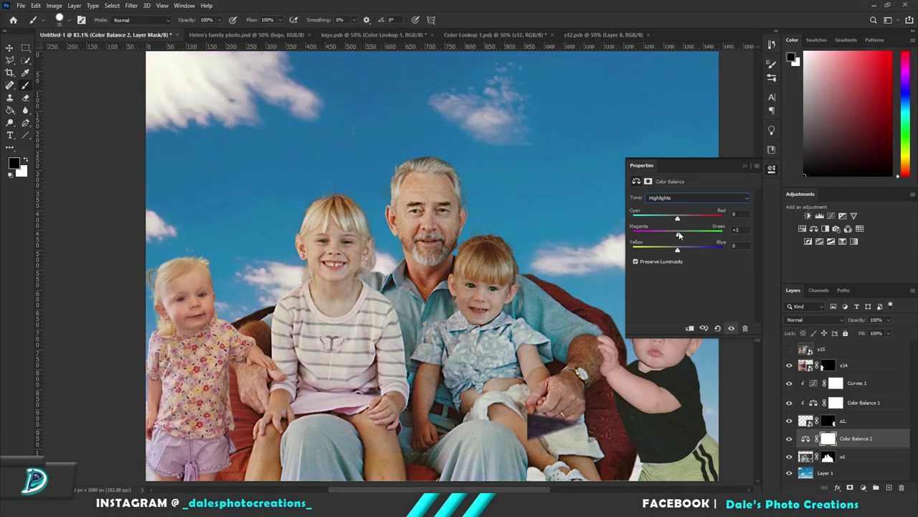
left_click_drag(678, 249, 674, 250)
left_click_drag(677, 218, 687, 219)
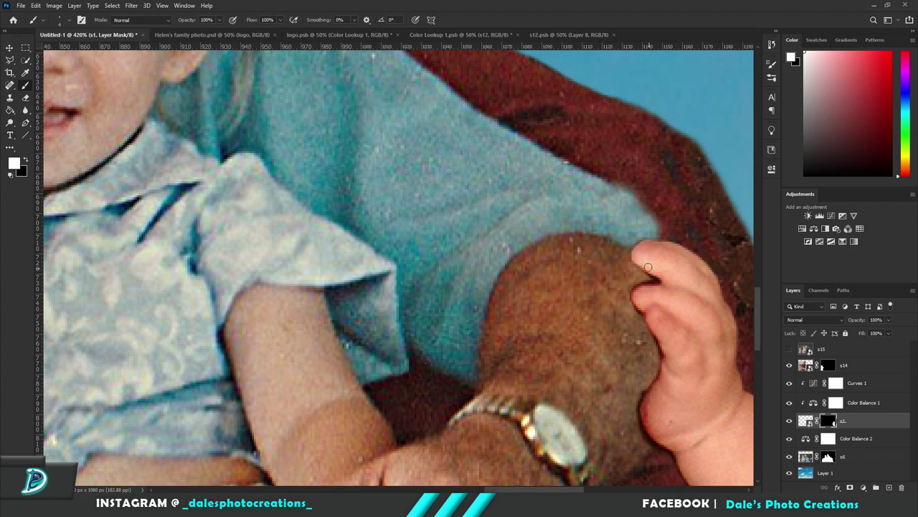
Paint the s1 mask around the baby's fingers on the grandfather's hand, alternating hide and reveal.
key("x")
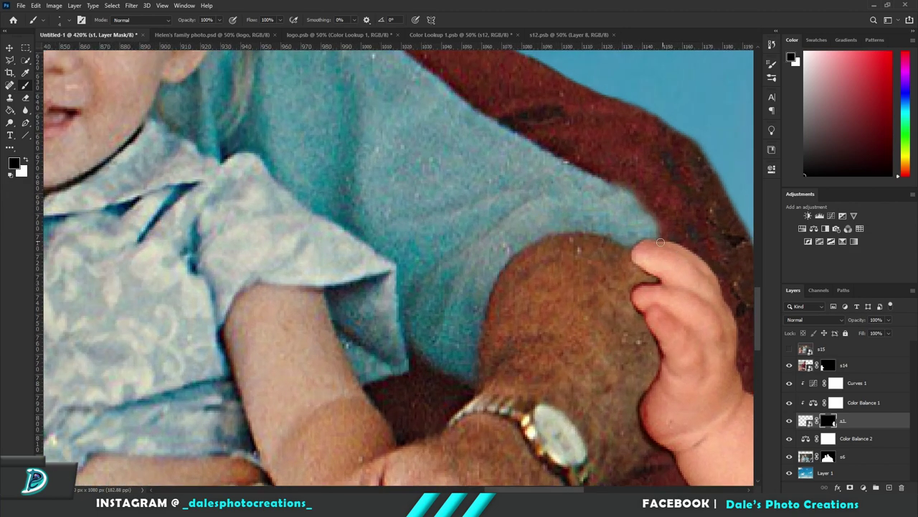
key("x")
key("x")
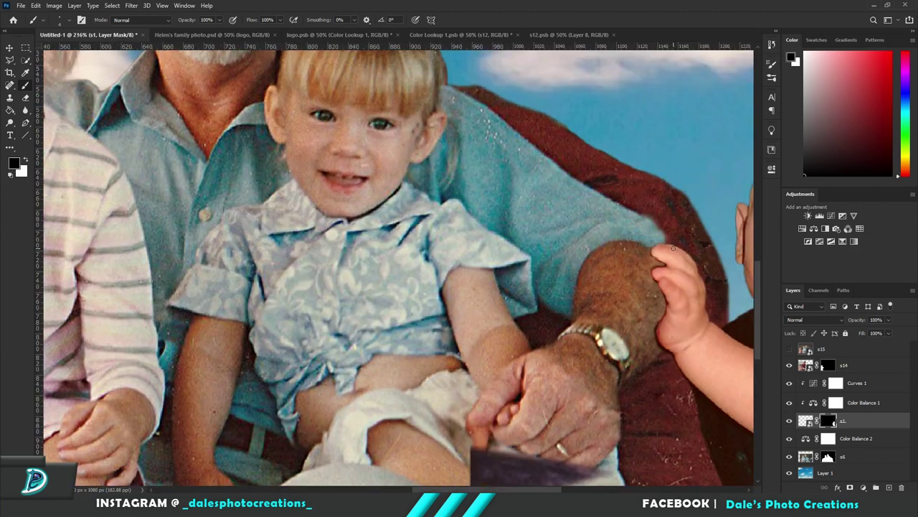
key("x")
key("x")
key("x")
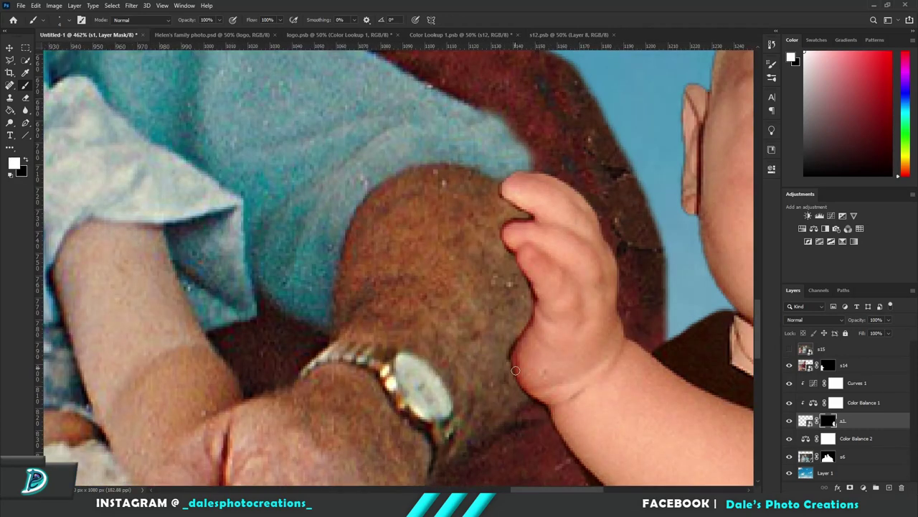
key("x")
scroll(603, 382, "down", 2)
scroll(602, 383, "down", 4)
key("x")
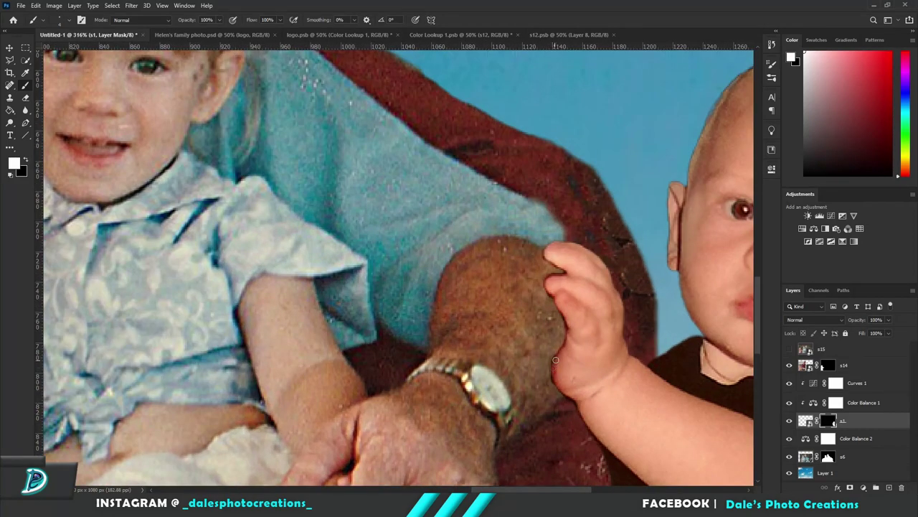
scroll(603, 383, "down", 2)
Set Color Balance 1 midtones to Magenta/Green -22 and Cyan/Red -14, then close Properties.
double_click(814, 404)
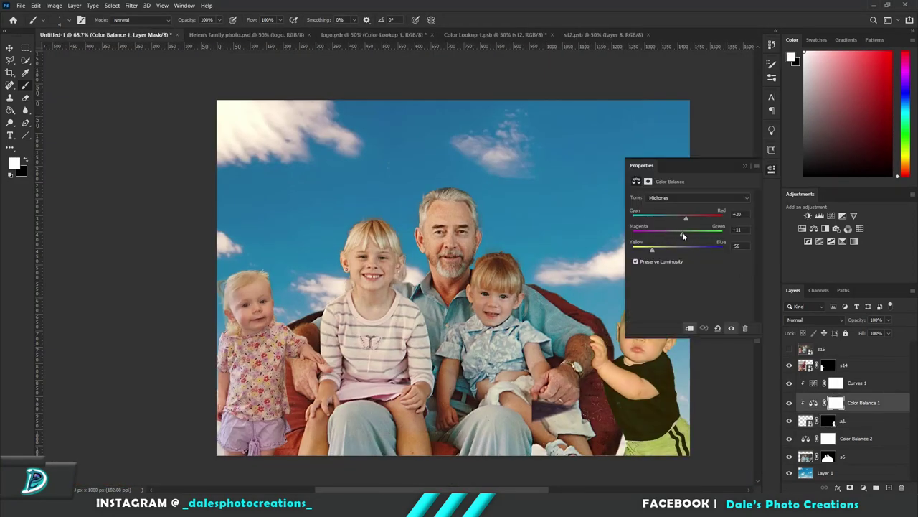
left_click_drag(678, 236, 674, 236)
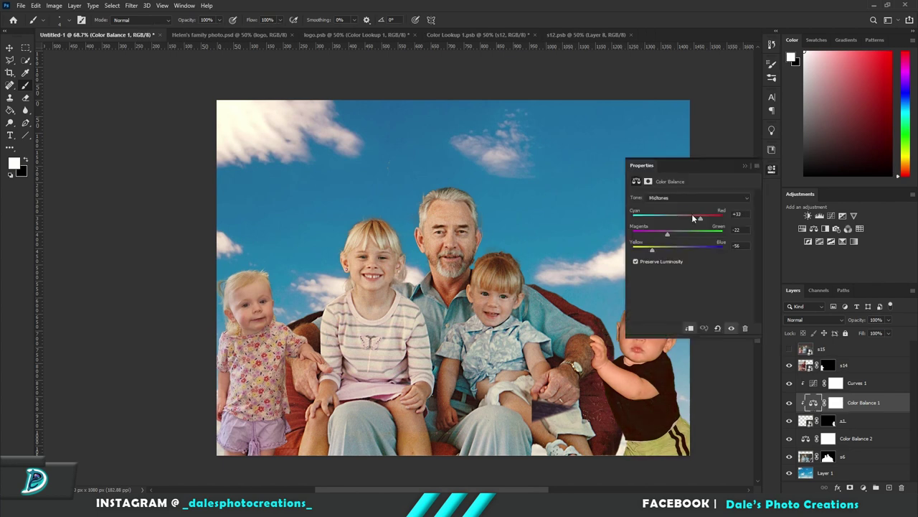
left_click_drag(700, 218, 675, 218)
scroll(620, 237, "up", 2)
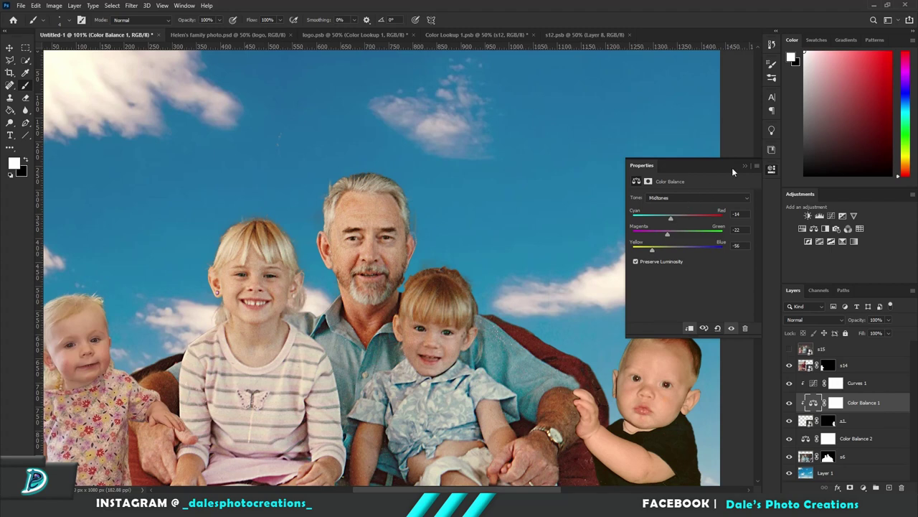
left_click(745, 166)
Target the s6 layer mask for painting.
scroll(552, 198, "down", 3)
scroll(299, 243, "up", 3)
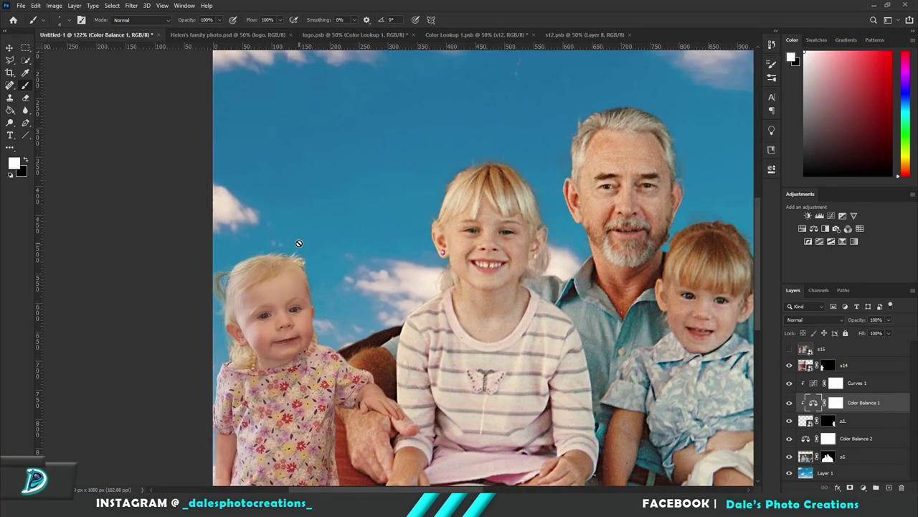
scroll(299, 243, "up", 3)
left_click(828, 456)
scroll(527, 181, "up", 3)
Paint out a stray hair strand and the child's ragged hair edge on the s6 mask.
key("x")
left_click_drag(470, 176, 527, 181)
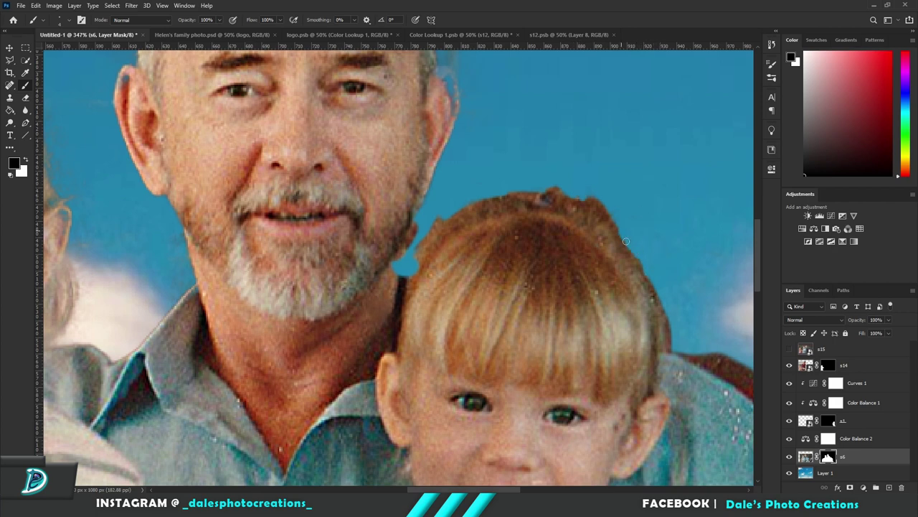
left_click_drag(622, 244, 649, 279)
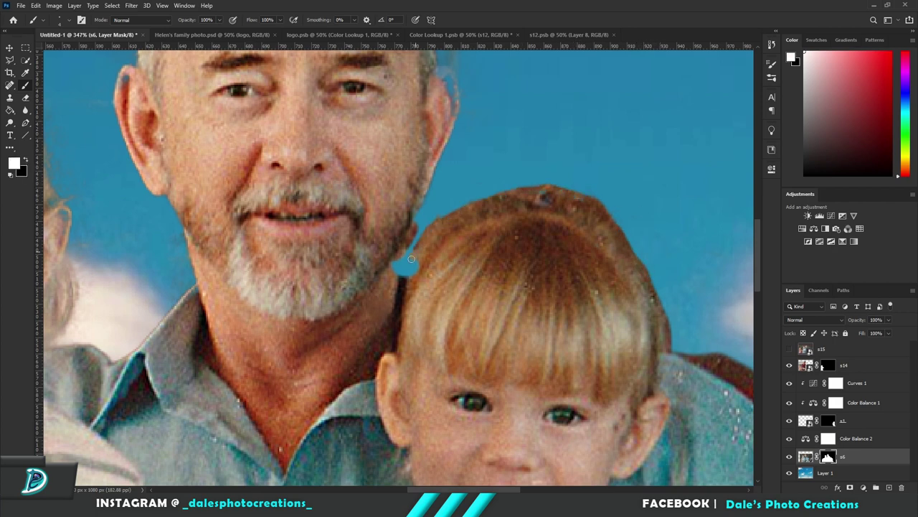
key("ctrl+0")
scroll(526, 245, "up", 5)
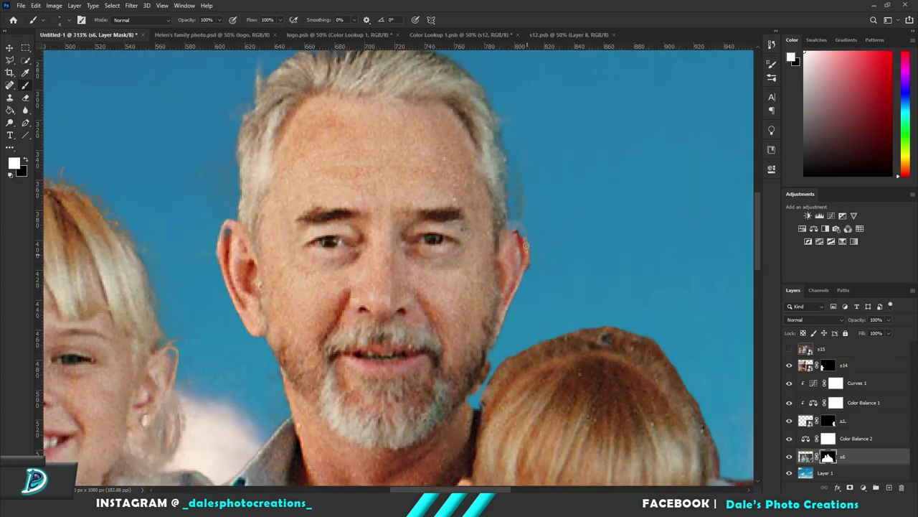
Keep refining the s6 mask around the grandfather, alternating between hiding and restoring hair.
key("x")
scroll(514, 187, "down", 2)
scroll(216, 267, "up", 4)
key("x")
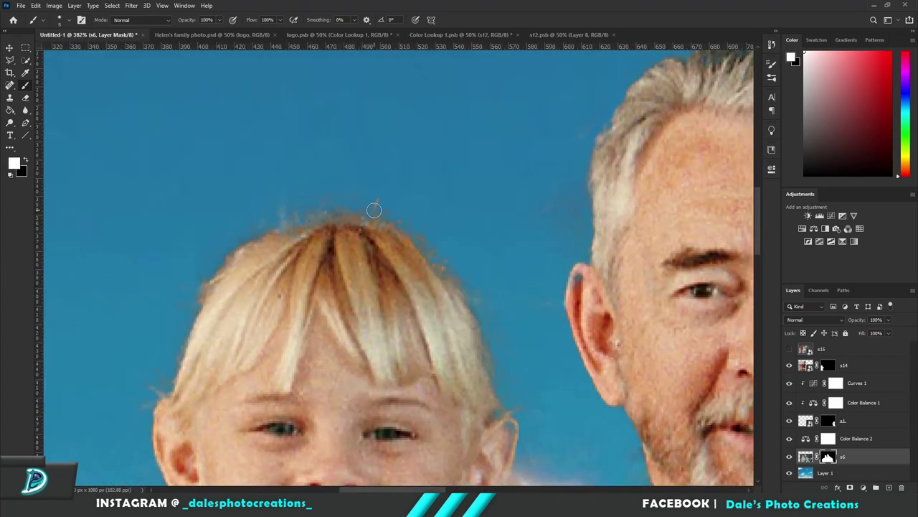
key("x")
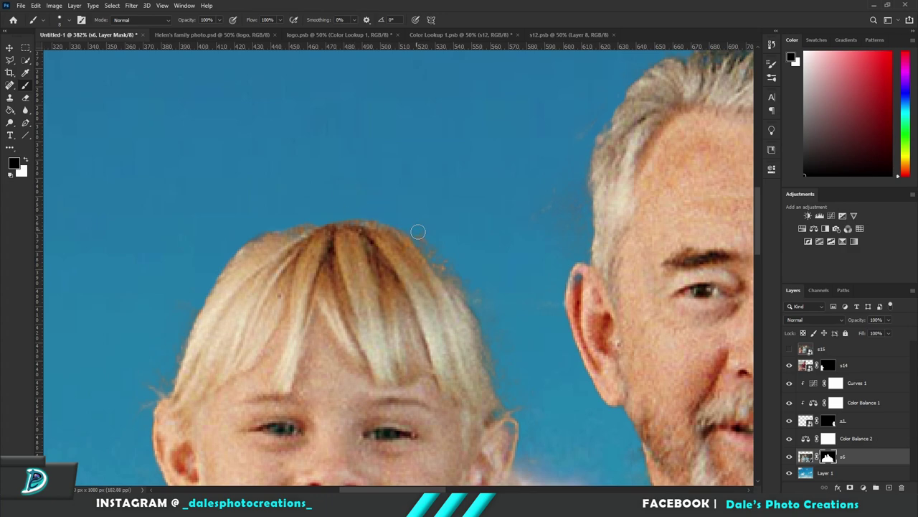
key("x")
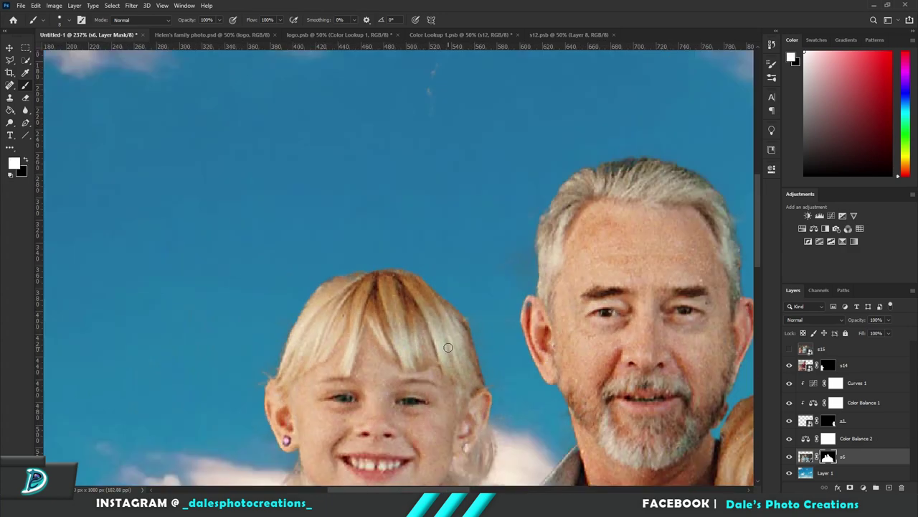
scroll(337, 211, "up", 5)
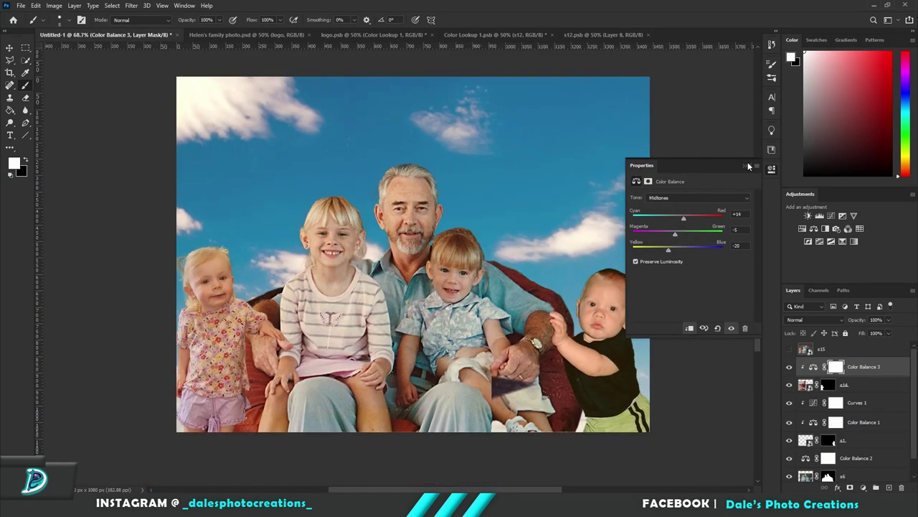
Pull two points down on the new Curves 2 to darken everything, and add a point to Curves 1.
left_click_drag(686, 279, 688, 286)
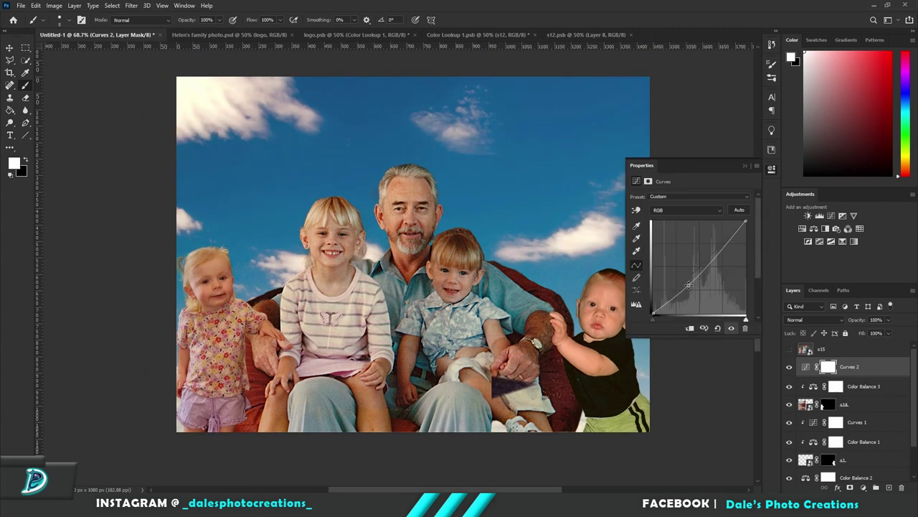
left_click_drag(719, 251, 719, 260)
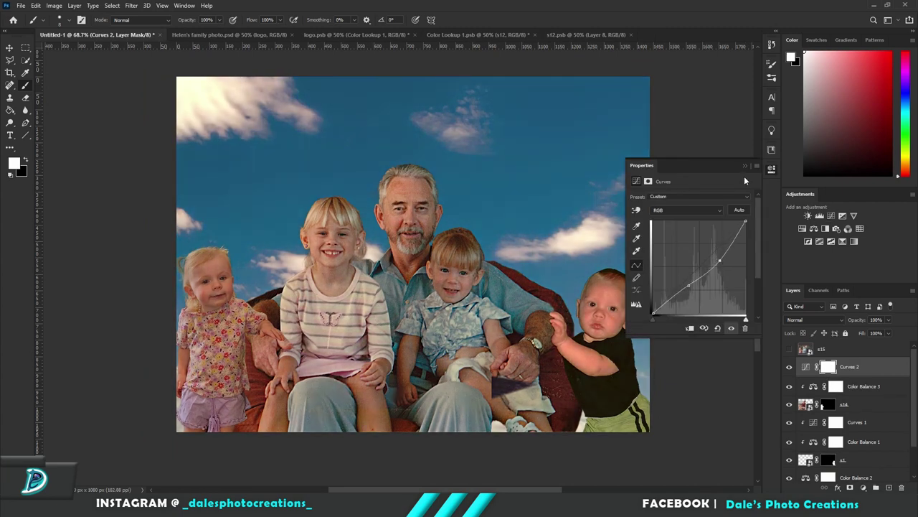
left_click(745, 166)
double_click(814, 428)
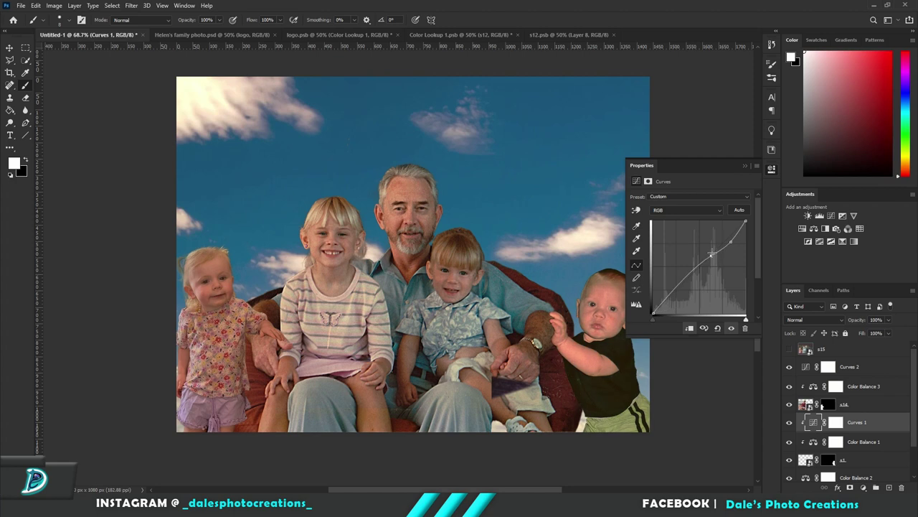
left_click(684, 285)
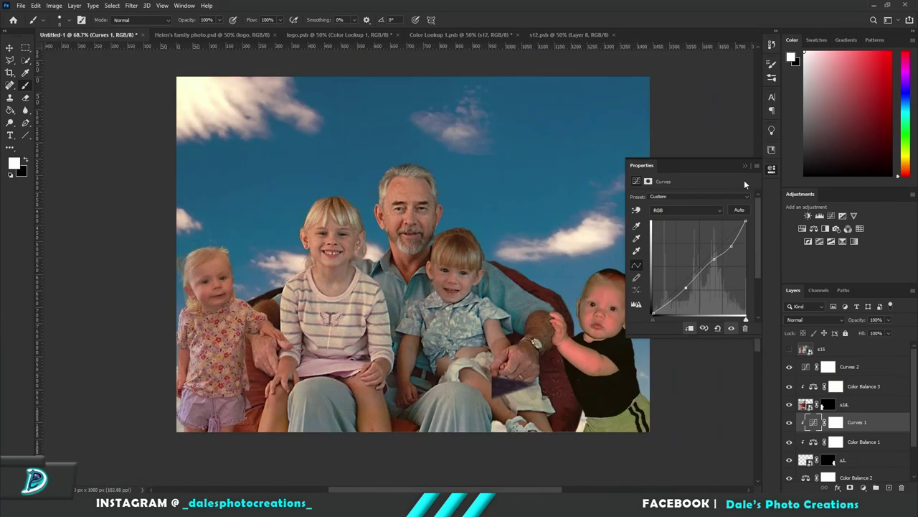
Switch Color Balance 1's Tone to Highlights and back to Midtones.
left_click(836, 442)
left_click(674, 197)
left_click(671, 218)
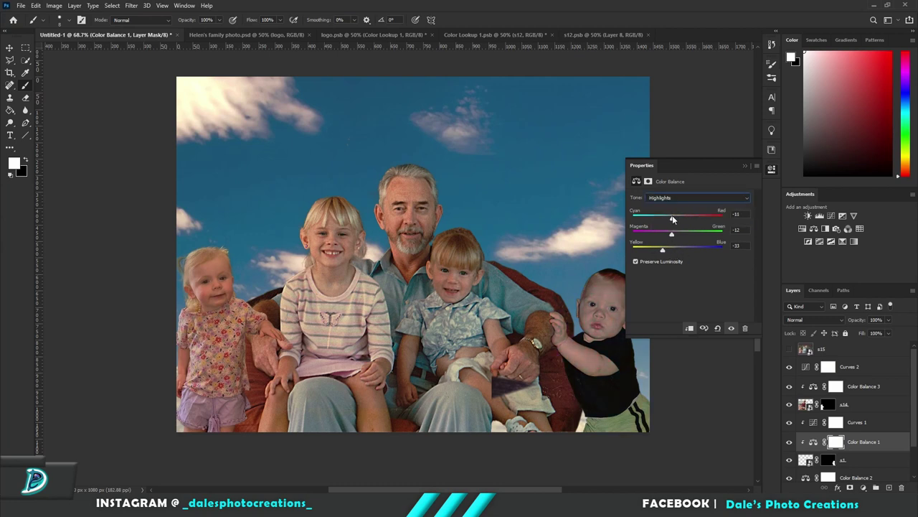
left_click(689, 198)
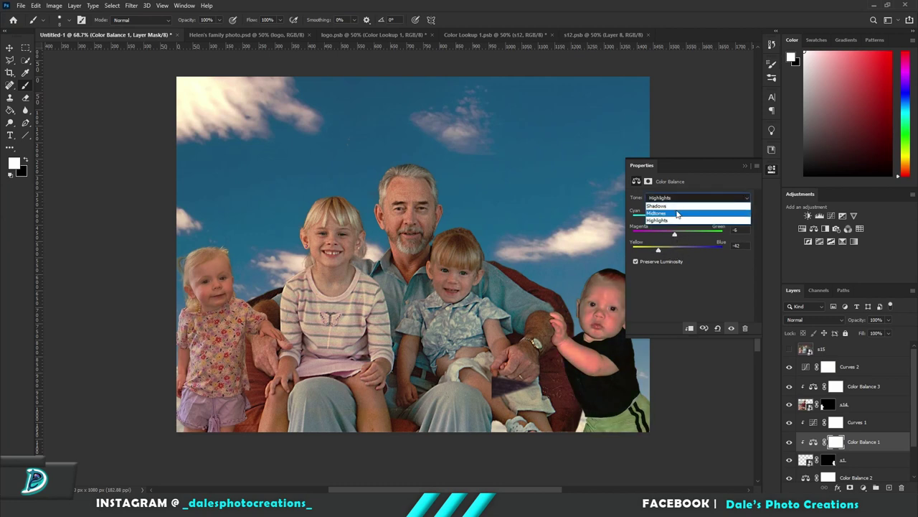
left_click(843, 215)
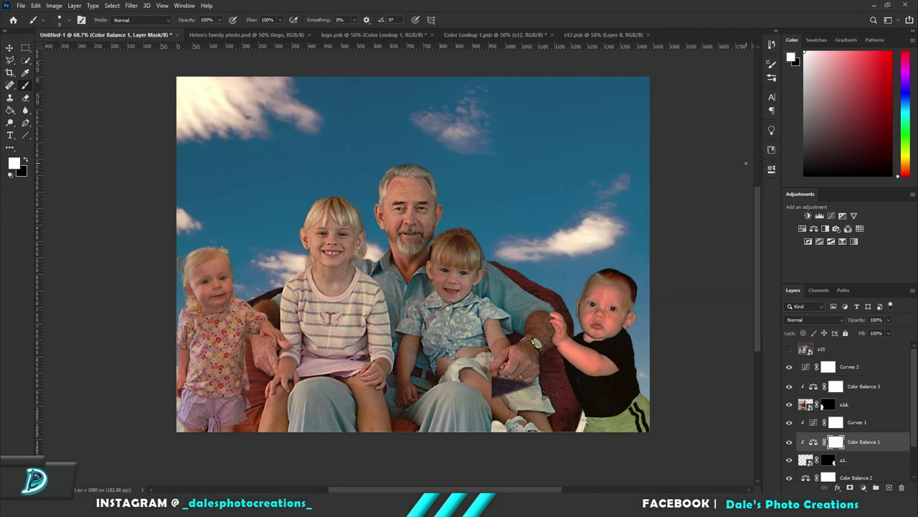
Lower Exposure to about -0.17 and set a Feather on the s1 mask in Select and Mask.
left_click_drag(692, 220, 688, 223)
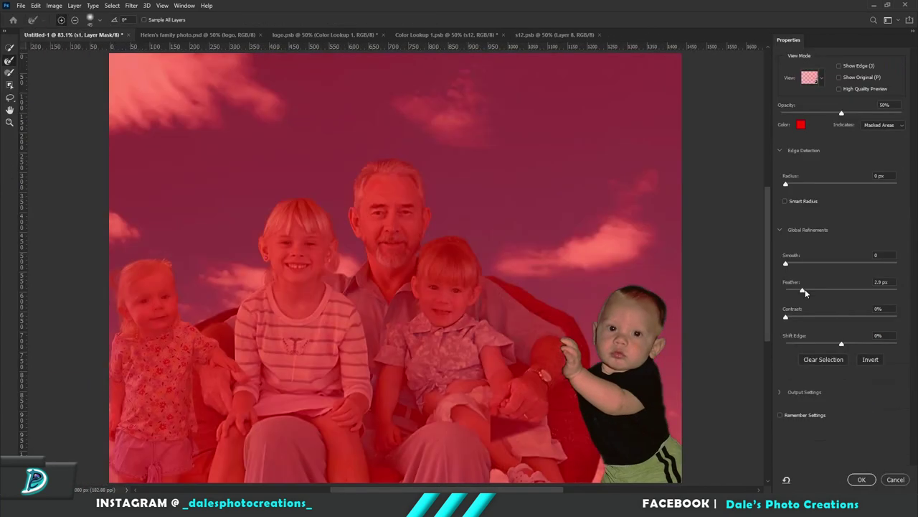
left_click_drag(808, 290, 831, 297)
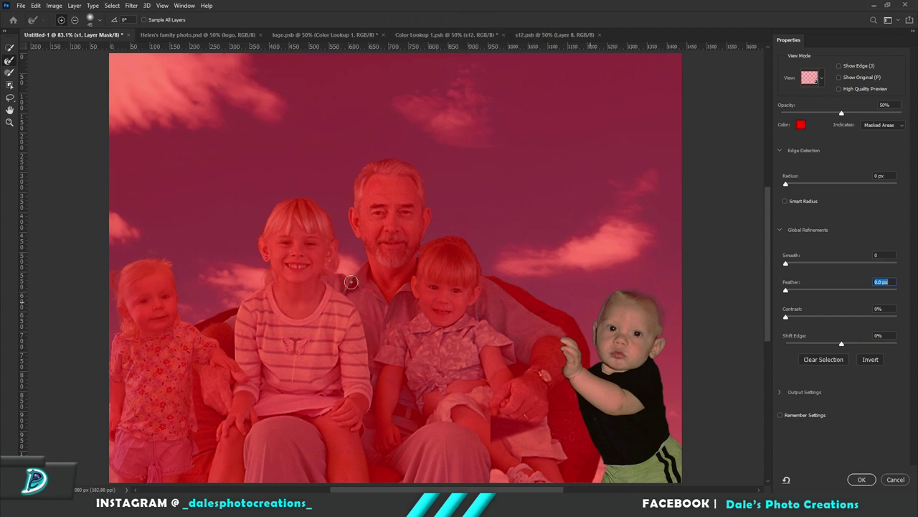
scroll(664, 318, "up", 5)
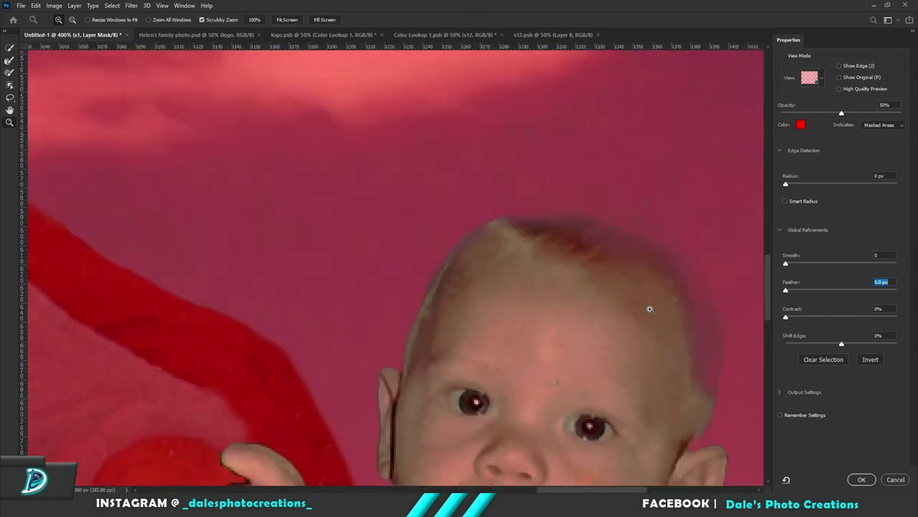
Refine the baby's head outline with the Refine Edge Brush and apply the mask.
mouse_move(648, 307)
left_mouse_down()
mouse_move(709, 387)
mouse_move(647, 241)
mouse_move(493, 266)
left_mouse_up()
left_click_drag(723, 363, 718, 395)
left_click(861, 480)
scroll(560, 189, "down", 6)
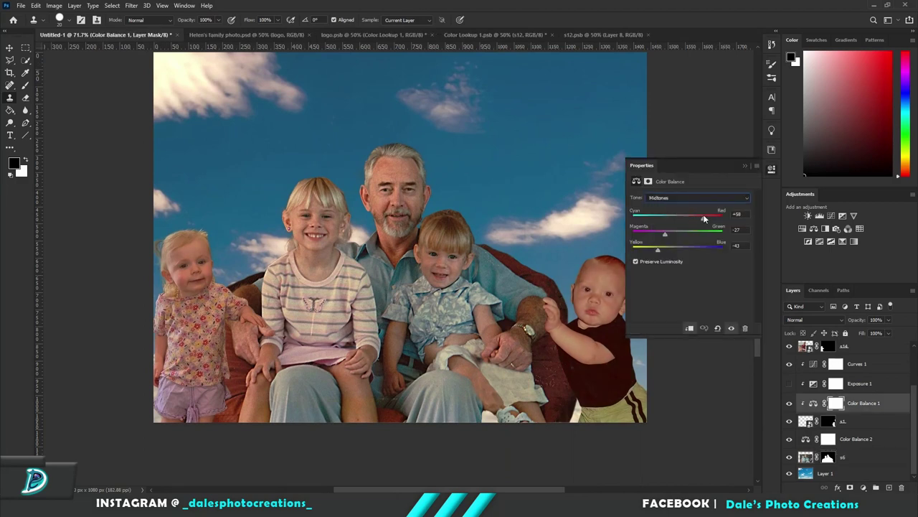
Shift the colour balance midtones toward green and back toward red, then close the settings.
left_click_drag(703, 217, 698, 217)
mouse_move(666, 234)
left_mouse_down()
mouse_move(680, 235)
mouse_move(647, 247)
mouse_move(668, 248)
left_mouse_up()
left_click_drag(663, 234, 701, 217)
left_click(745, 166)
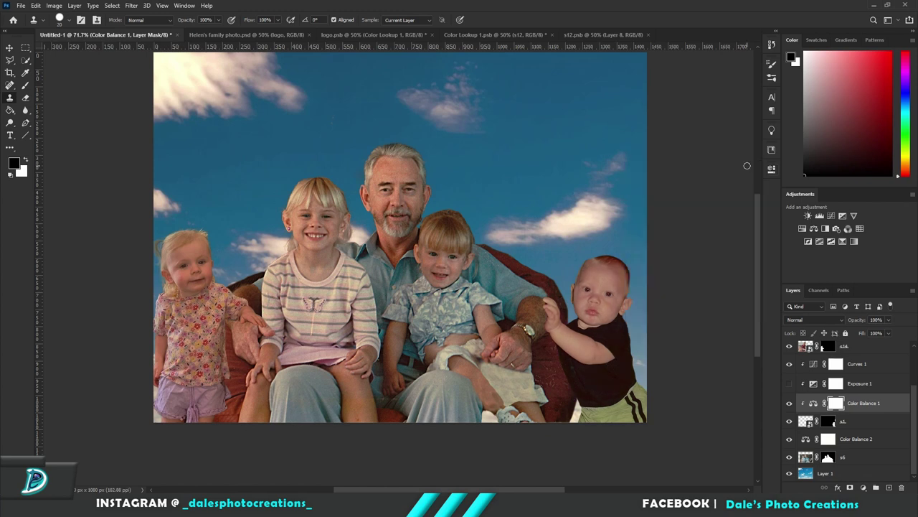
double_click(813, 363)
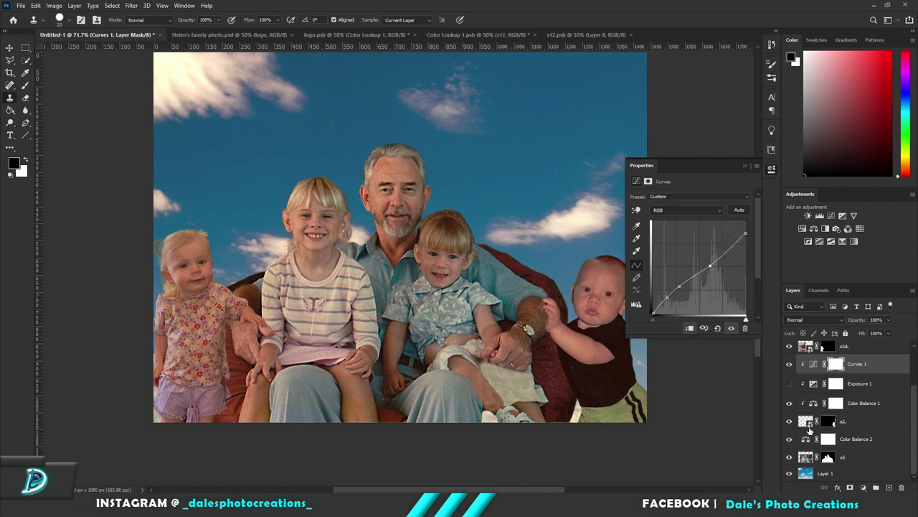
Set Color Balance 2 midtones Cyan-Red +14 and highlights +40/+3/−21; add Curves 3 lowering its white point.
double_click(806, 438)
left_click_drag(660, 217, 683, 221)
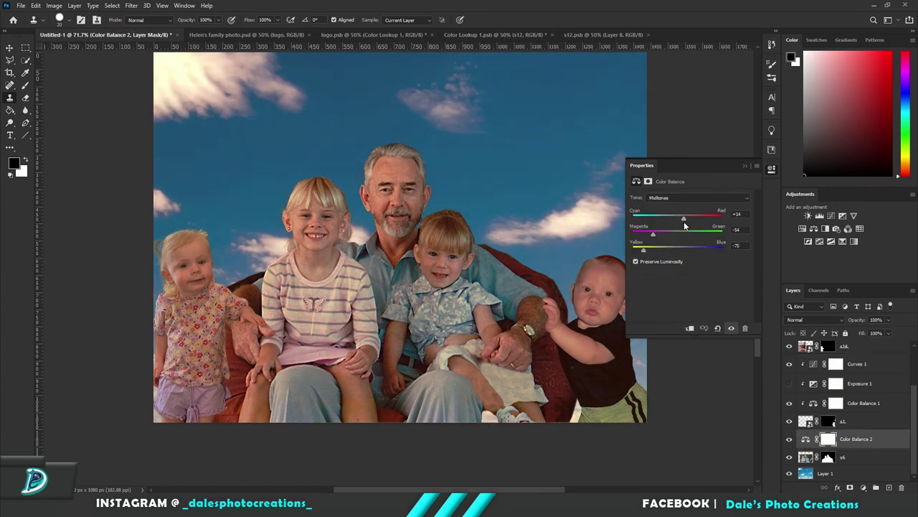
left_click(695, 198)
left_click(667, 206)
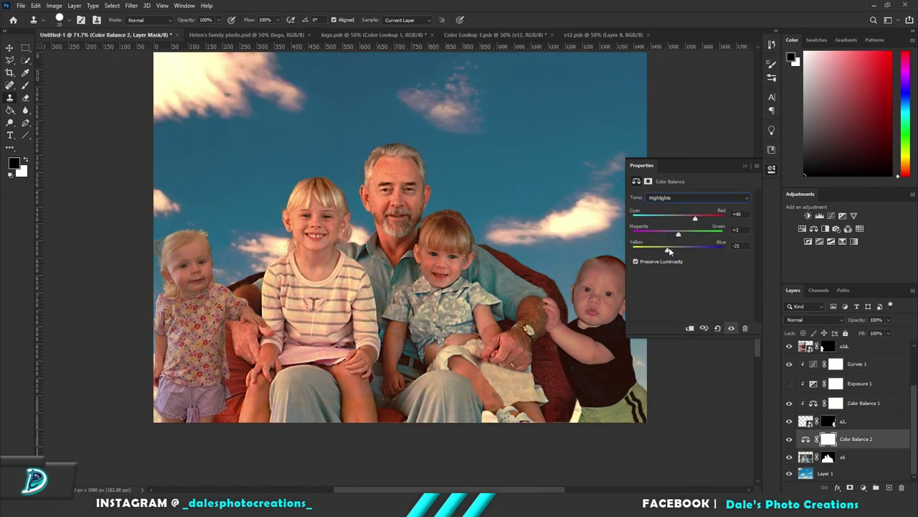
left_click_drag(663, 235, 676, 234)
left_click(820, 216)
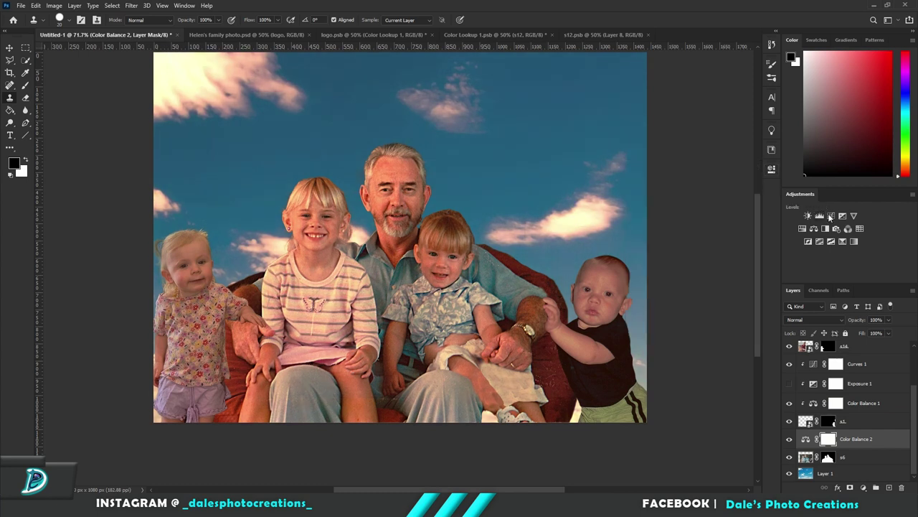
left_click_drag(746, 222, 747, 230)
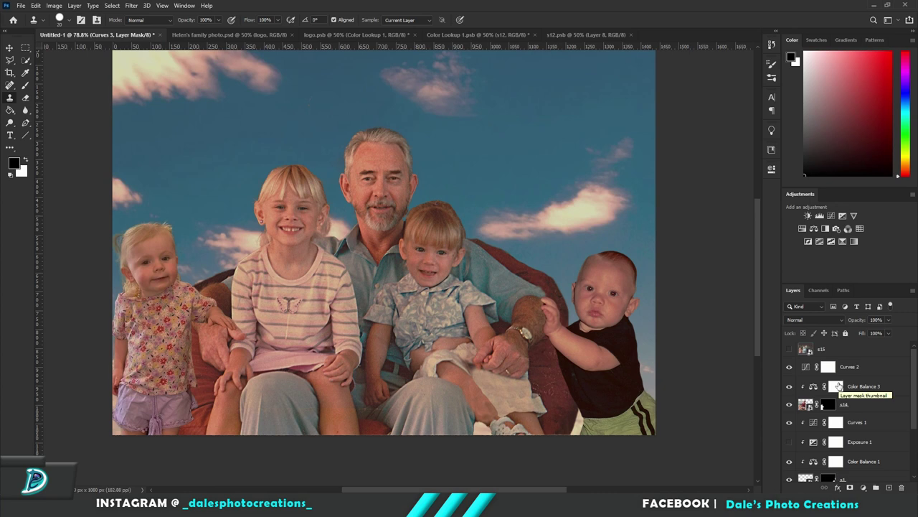
Toggle Curves 2 on and off to compare, leaving it hidden.
left_click(789, 367)
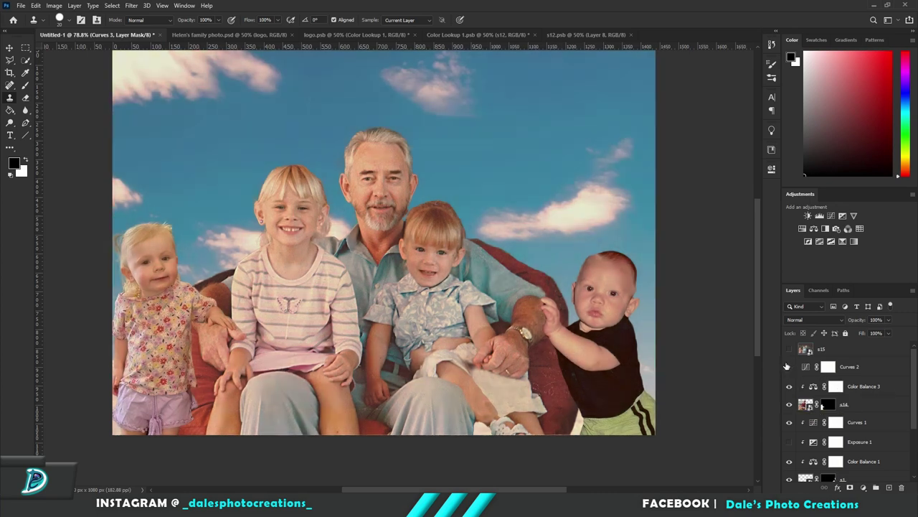
left_click(789, 367)
left_click(789, 366)
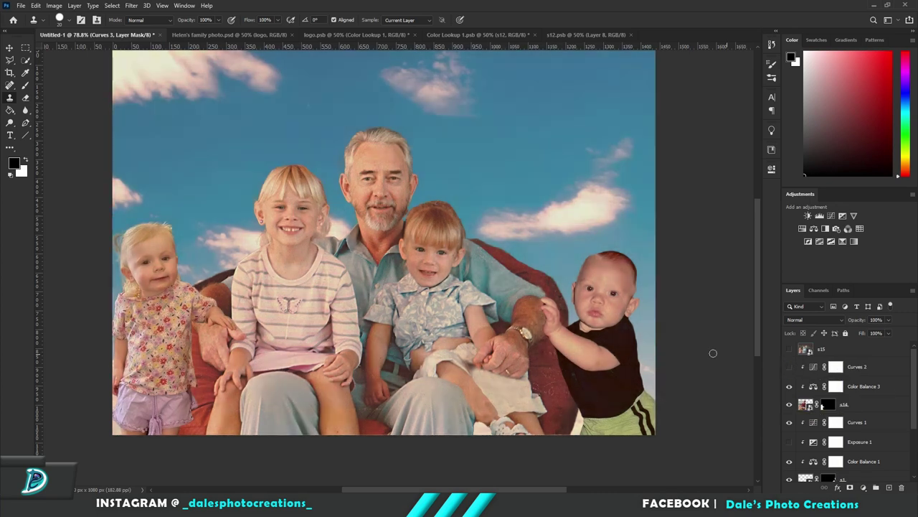
scroll(559, 326, "up", 1)
scroll(825, 416, "down", 3)
Push Color Balance 1's shadows toward red and magenta.
left_click(803, 407)
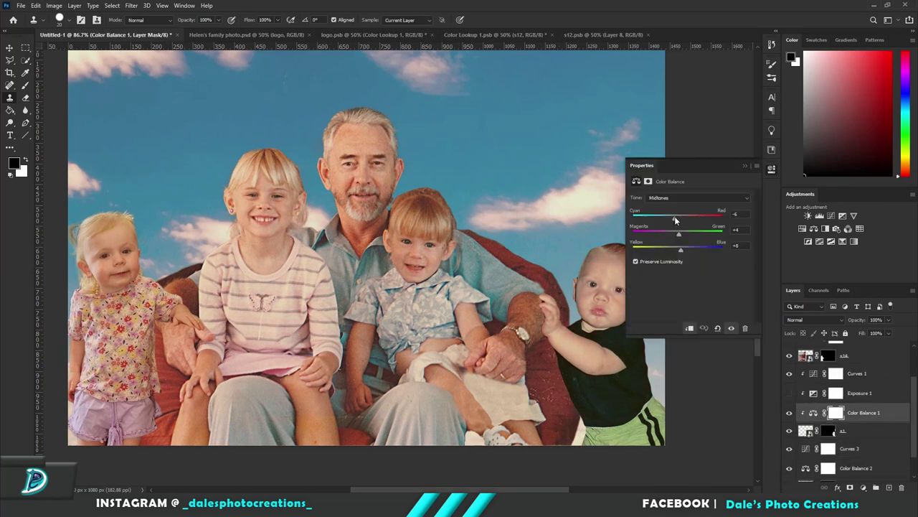
left_click(689, 197)
left_click(660, 202)
mouse_move(678, 217)
left_mouse_down()
mouse_move(687, 217)
mouse_move(664, 234)
left_mouse_up()
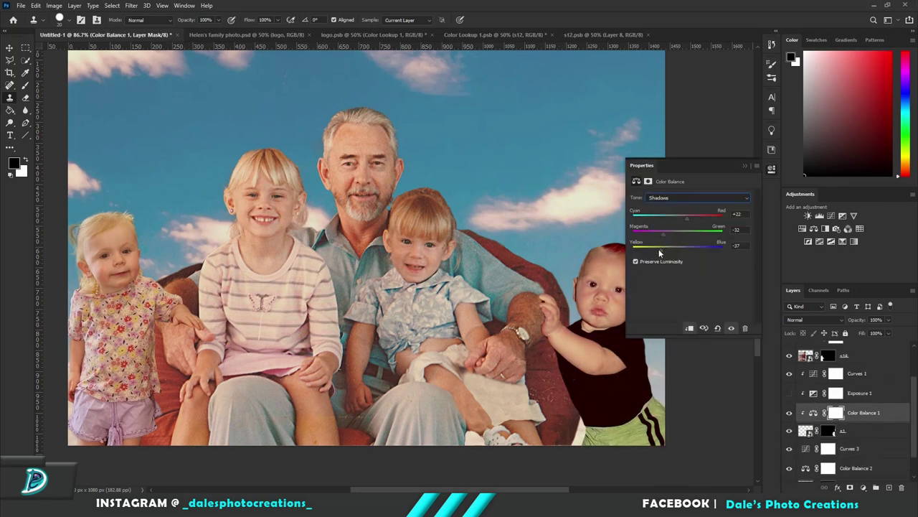
Reshape Curves 1 by raising the black point and lowering the top, then shift Color Balance 1 toward yellow.
left_click(813, 373)
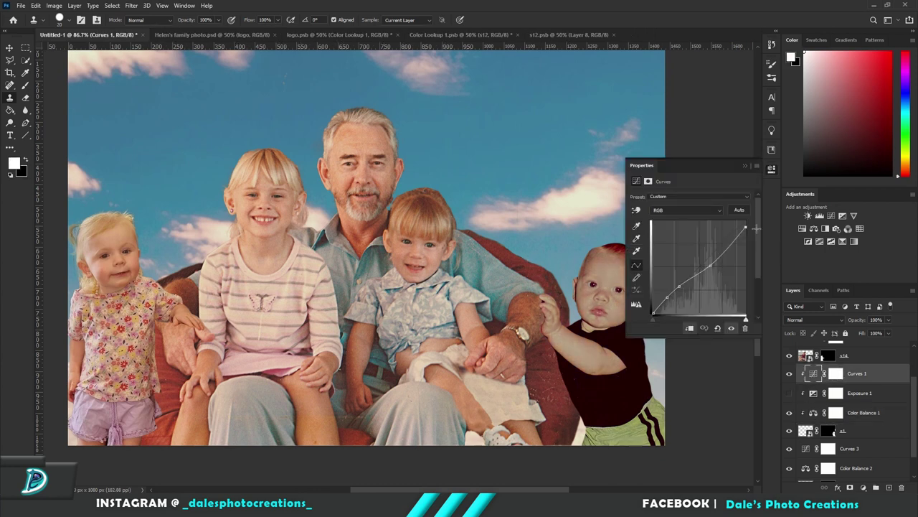
left_click_drag(746, 243, 746, 220)
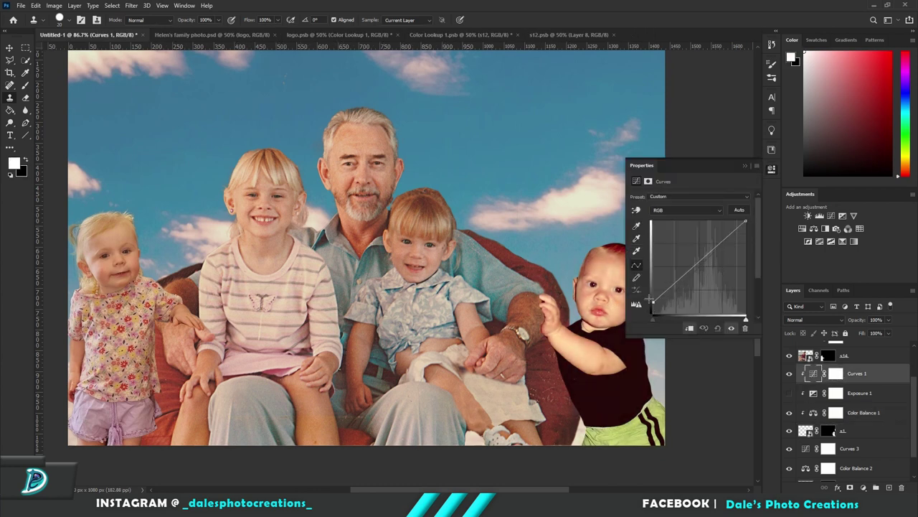
left_click_drag(710, 266, 710, 246)
left_click_drag(746, 220, 747, 236)
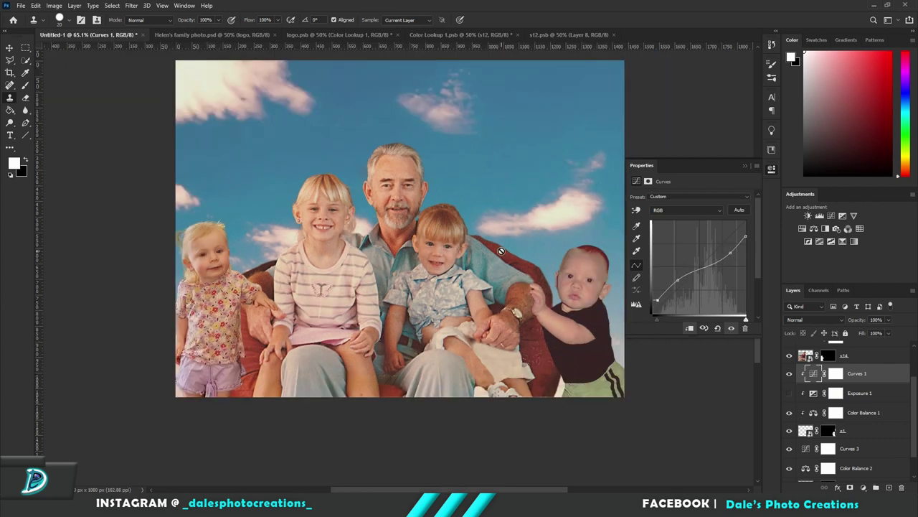
key("ctrl+minus")
left_click_drag(746, 236, 743, 239)
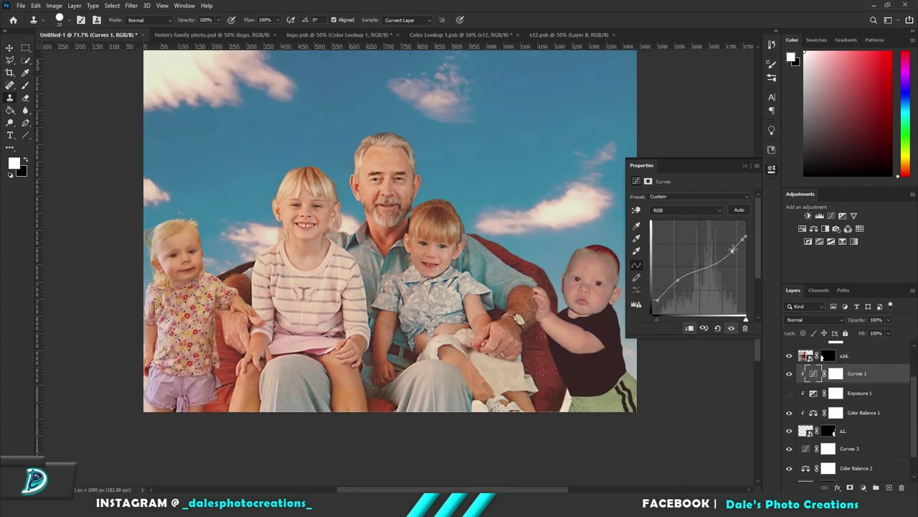
left_click(835, 412)
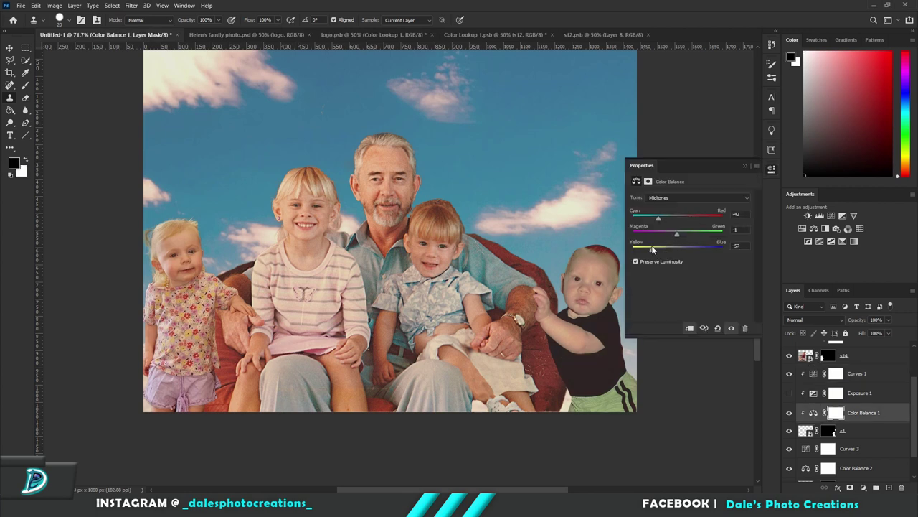
left_click_drag(658, 249, 653, 250)
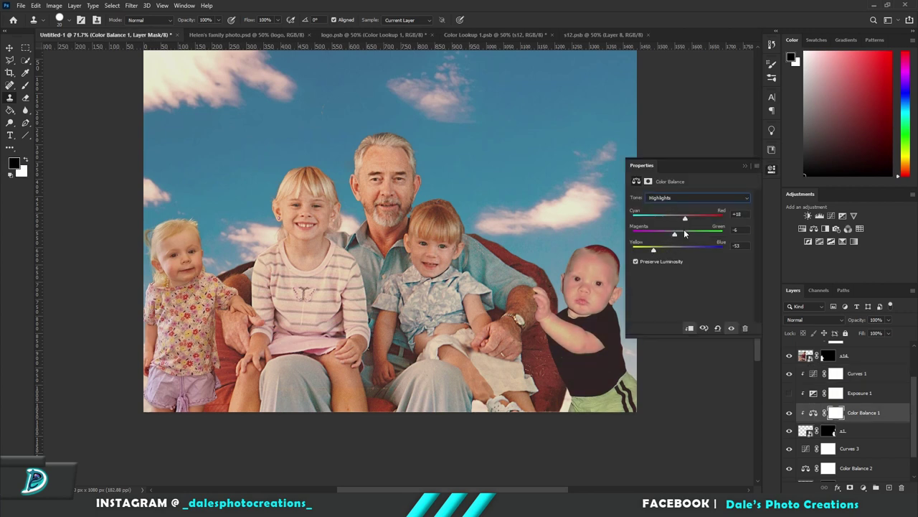
Add a skin-tone (d0997b) Solid Color fill in Color blend mode, then select Layer 2.
left_click(745, 166)
left_click(863, 488)
left_click(854, 316)
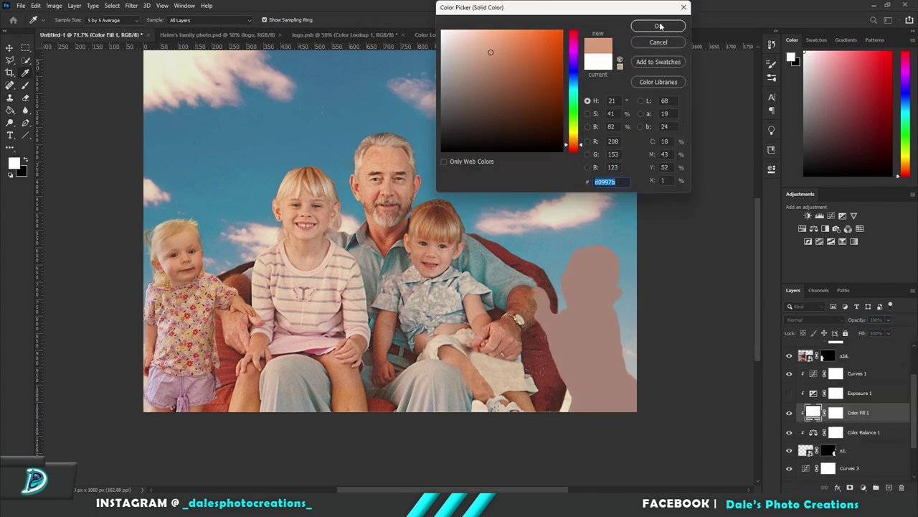
left_click(660, 26)
left_click(814, 319)
left_click(803, 476)
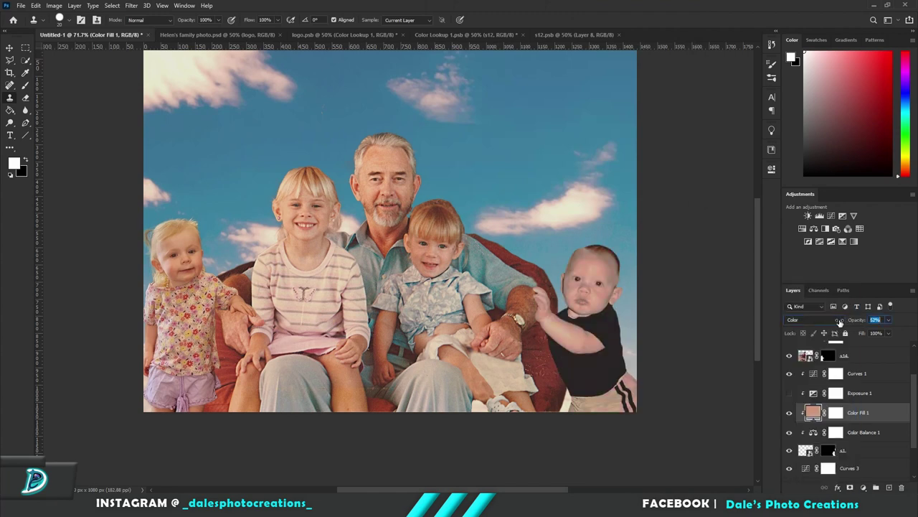
scroll(847, 402, "down", 2)
left_click(825, 457)
left_click_drag(354, 307, 506, 382)
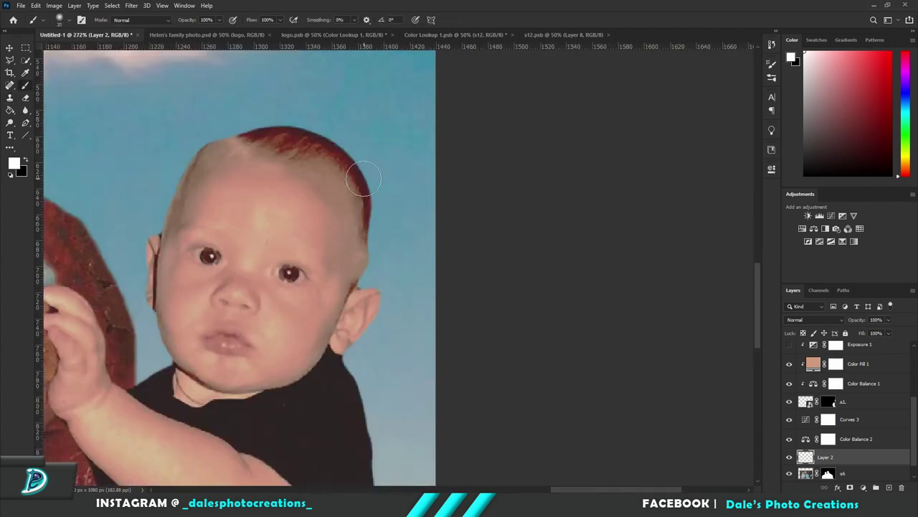
Add a brightened Exposure adjustment layer above s1 with its mask inverted to black.
left_click(337, 172)
scroll(830, 428, "up", 2)
left_click(828, 433)
scroll(215, 198, "up", 1)
key("b")
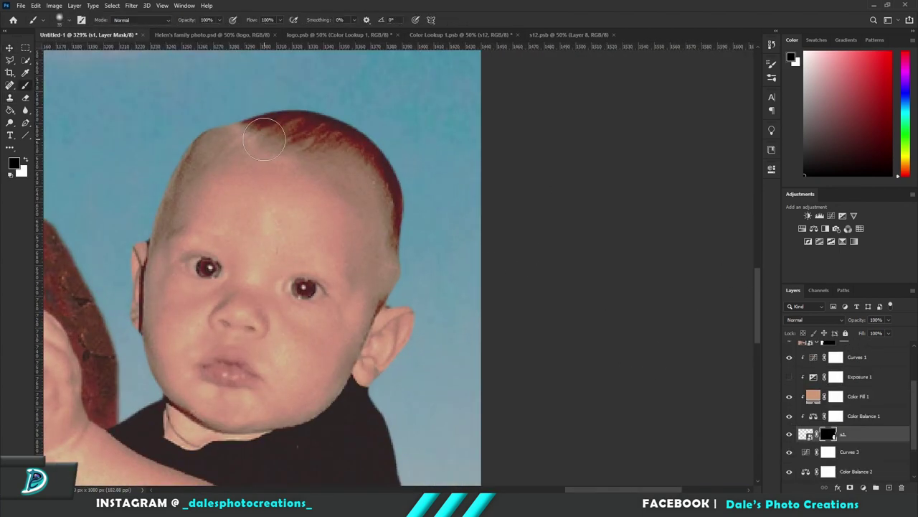
left_click(843, 216)
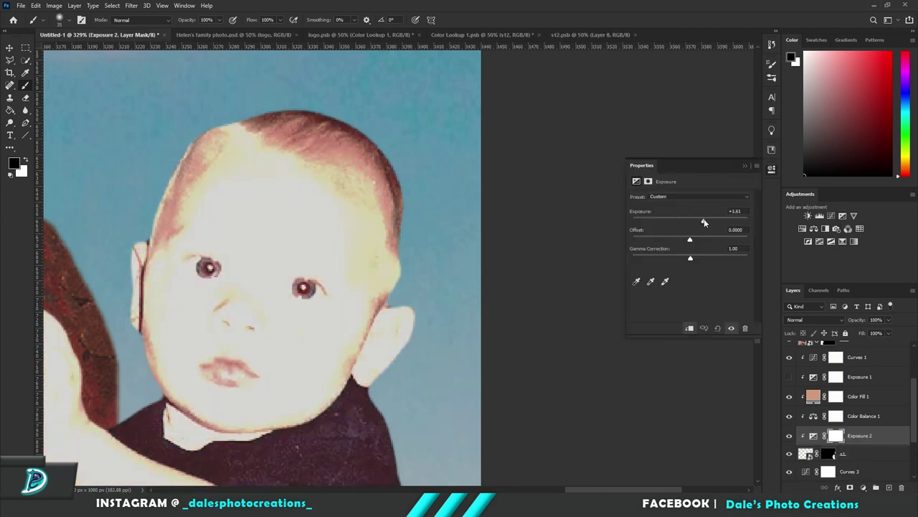
left_click(647, 181)
key("ctrl+i")
Paint the exposure brightening onto the top of the baby's head, then remove the bright highlight.
key("x")
left_click_drag(248, 136, 360, 154)
key("x")
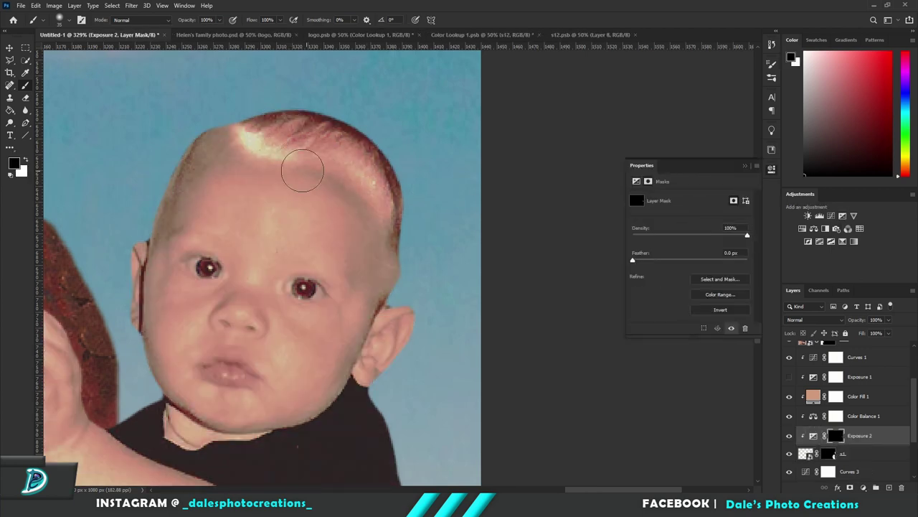
left_click_drag(301, 164, 247, 136)
scroll(316, 164, "down", 3)
Paint along the baby's hairline on the s1 mask to trim the reddish edge.
key("x")
key("alt+bracketleft")
scroll(316, 163, "up", 3)
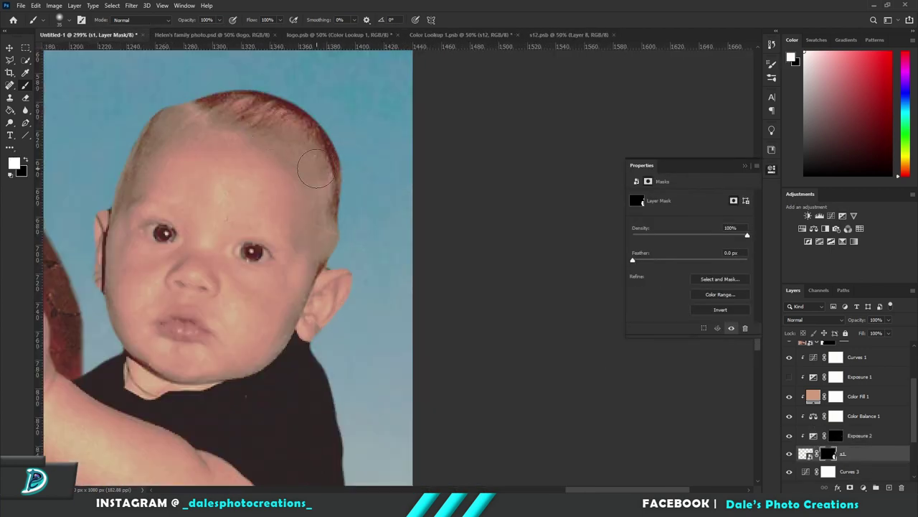
key("x")
mouse_move(208, 75)
left_mouse_down()
mouse_move(283, 90)
mouse_move(329, 185)
left_mouse_up()
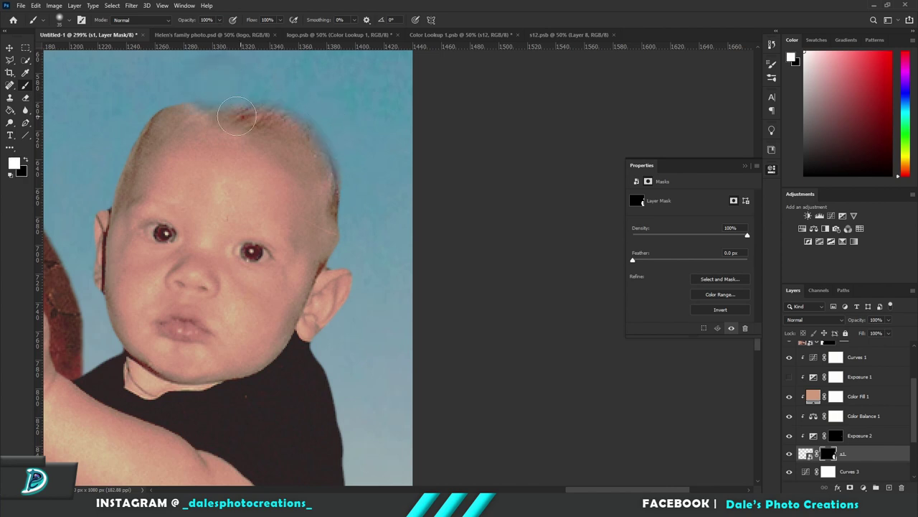
scroll(299, 76, "down", 2)
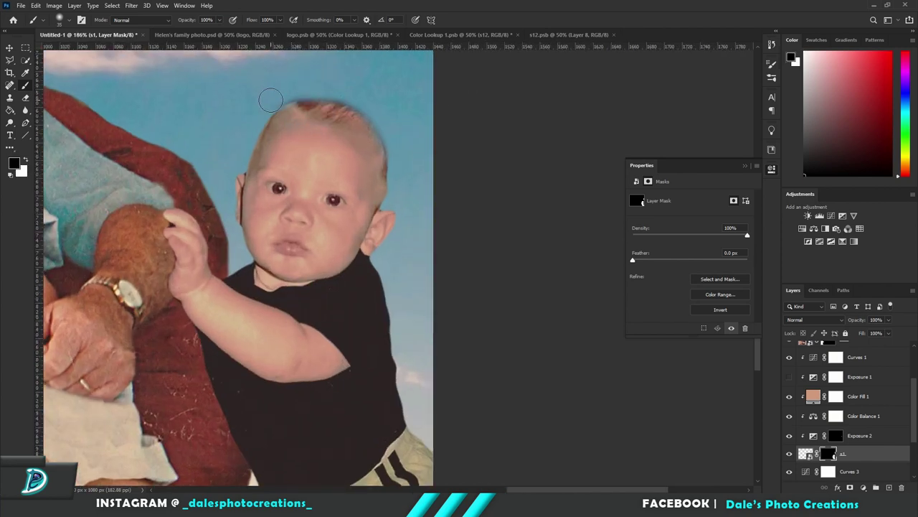
left_click_drag(272, 96, 348, 87)
scroll(325, 132, "down", 3)
scroll(324, 132, "up", 4)
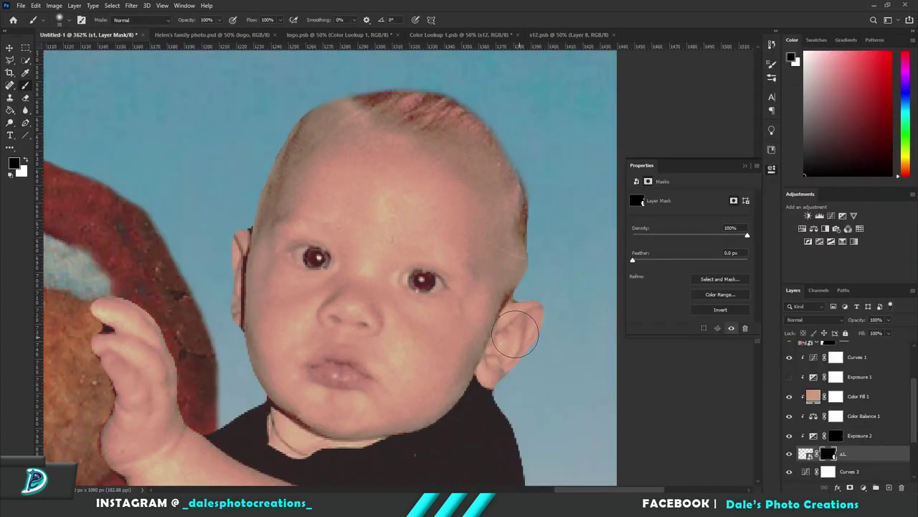
scroll(506, 349, "down", 3)
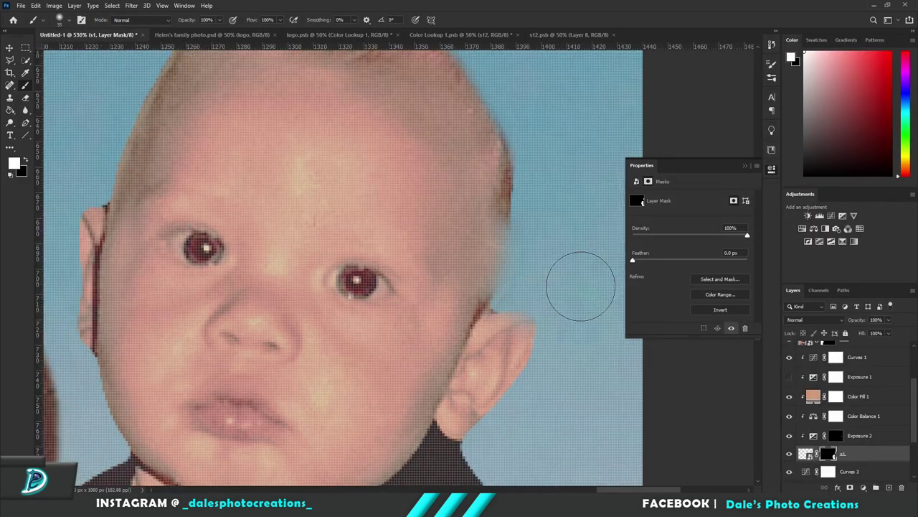
scroll(581, 287, "down", 3)
scroll(574, 158, "down", 2)
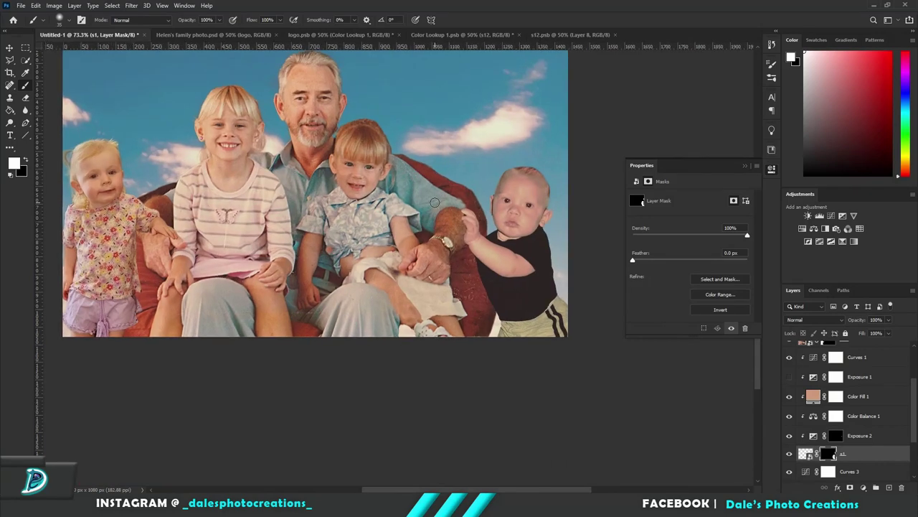